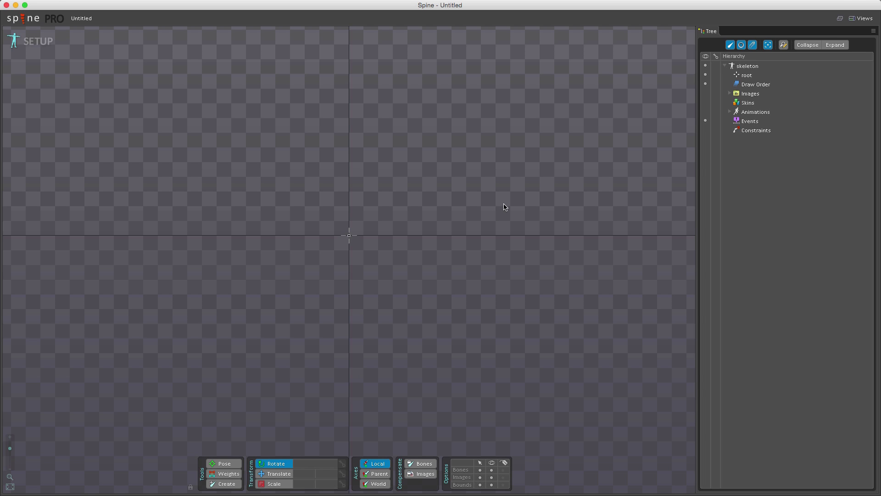
- Select the Images node in the Tree to reveal its Path, Browse and Refresh settings
click(752, 94)
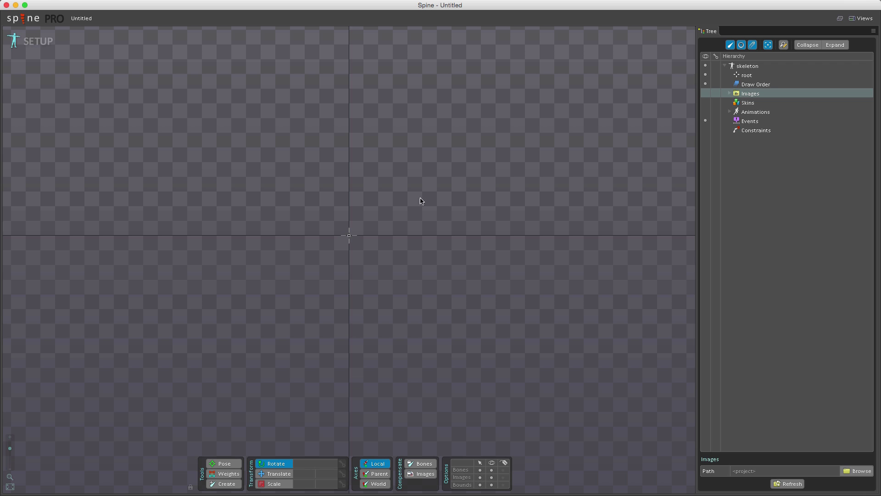
- Save the project as temp.spine in Spine Examples/spineboy, overwriting the existing file
click(29, 20)
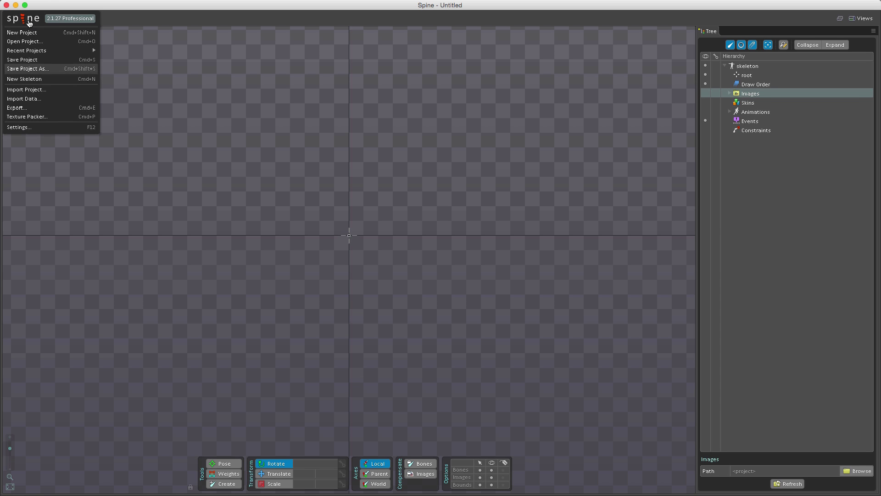
click(49, 67)
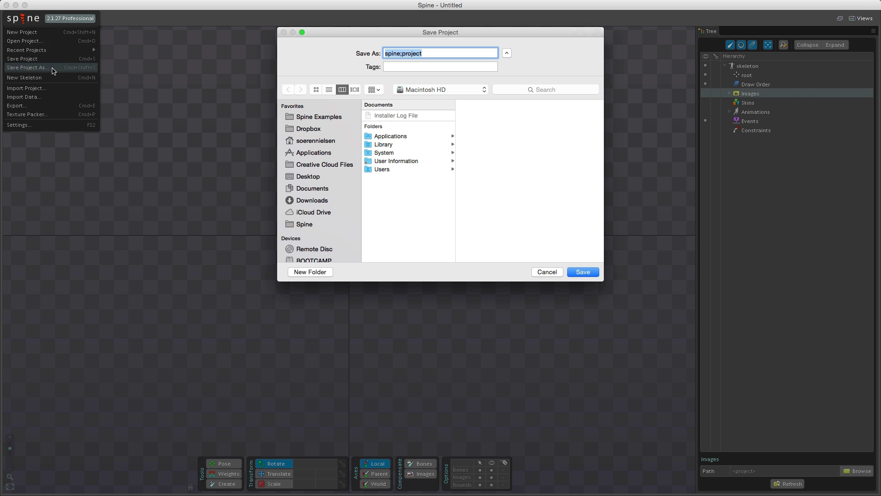
click(323, 118)
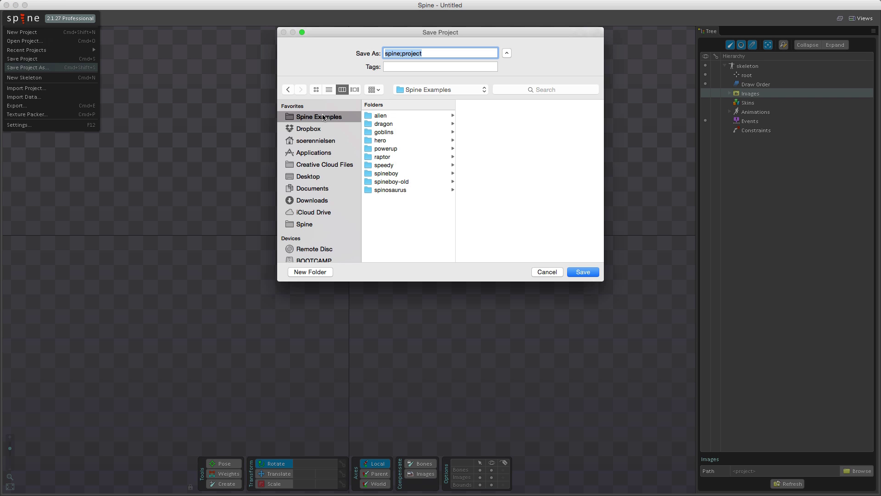
click(399, 173)
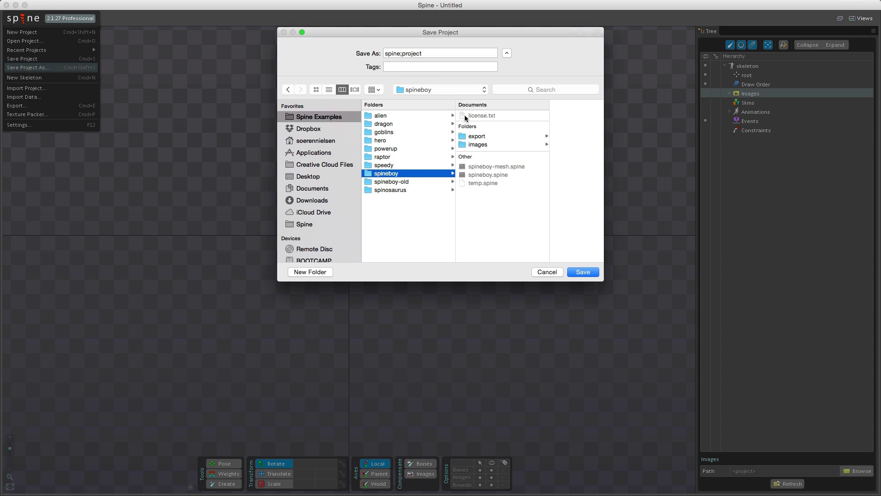
click(486, 183)
click(583, 272)
click(506, 93)
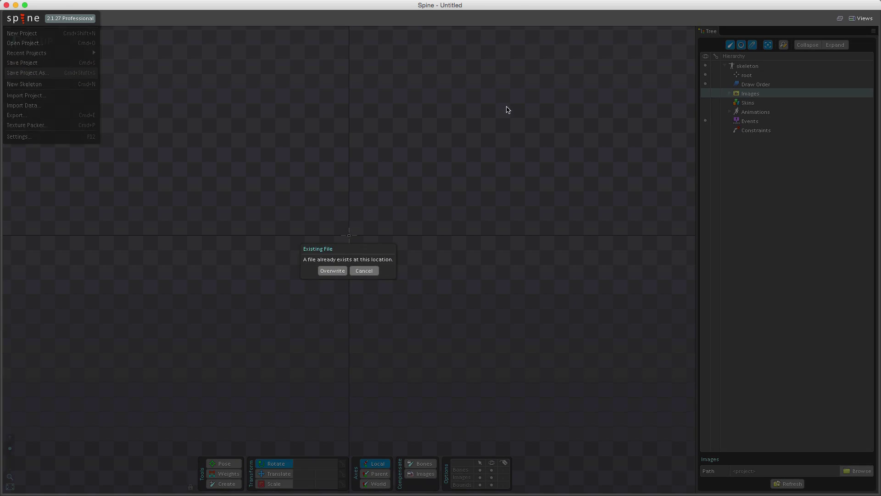
click(342, 273)
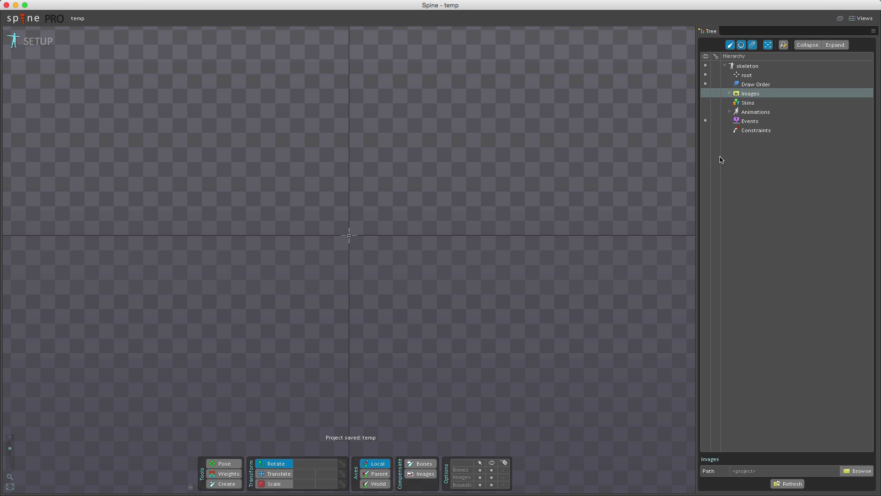
- Set the Images folder path to ./images/
click(729, 93)
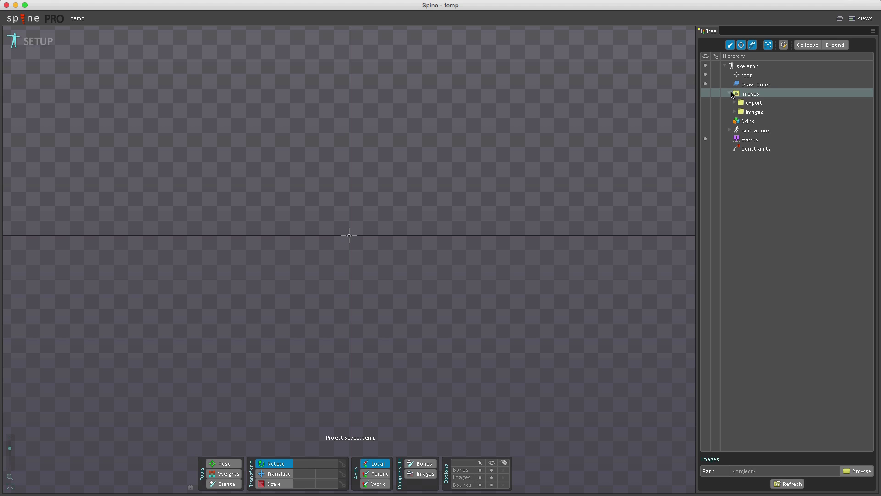
click(762, 113)
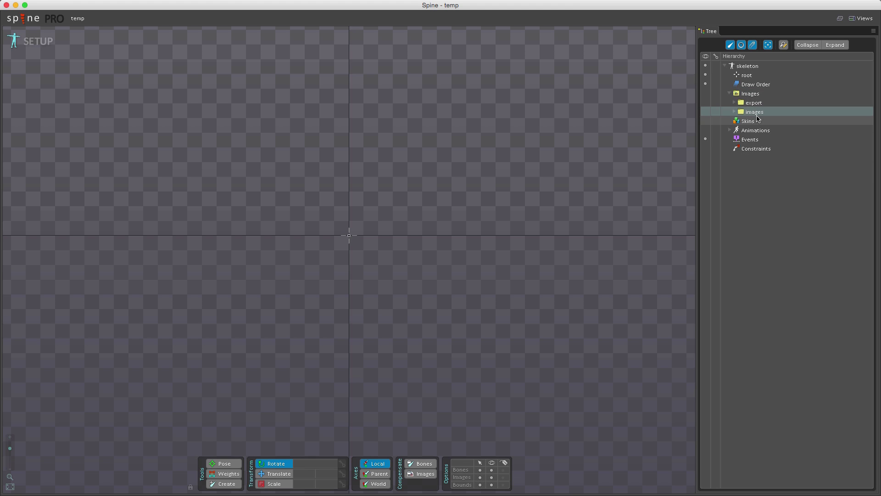
click(756, 95)
click(775, 469)
text(./images/)
key(Return)
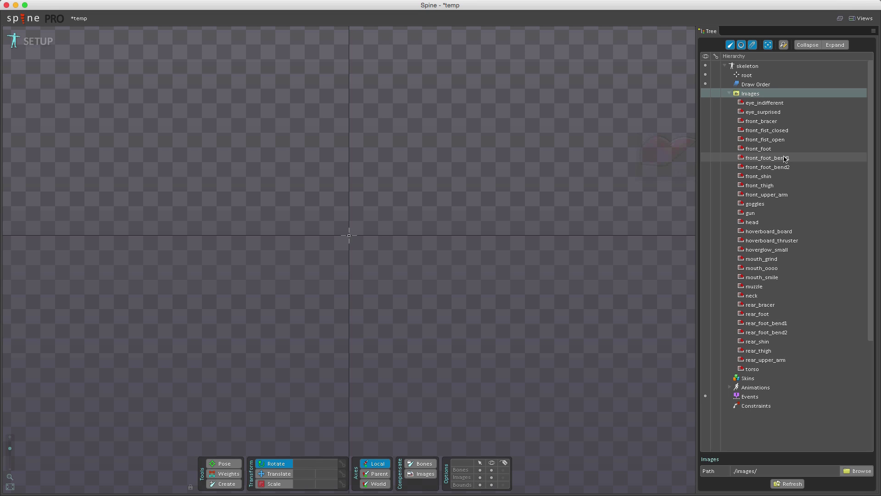
- Drag eye_indifferent onto the canvas to create its slot under root
mouse_move(785, 159)
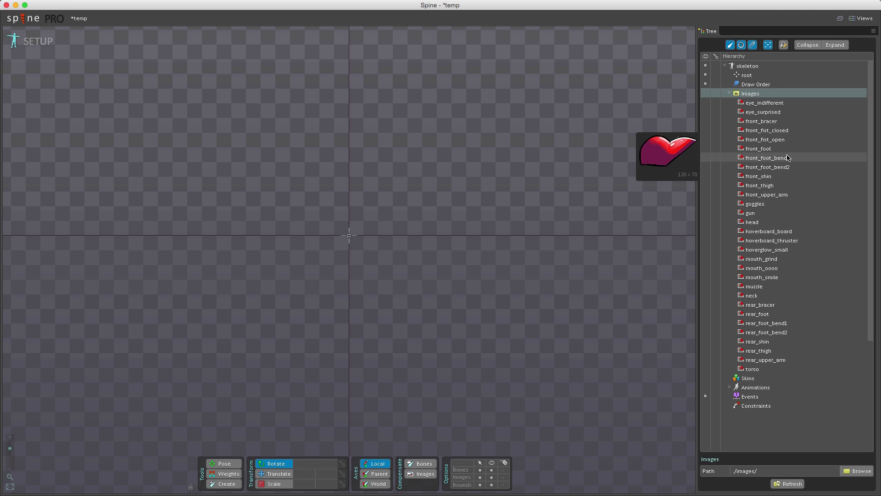
mouse_move(784, 190)
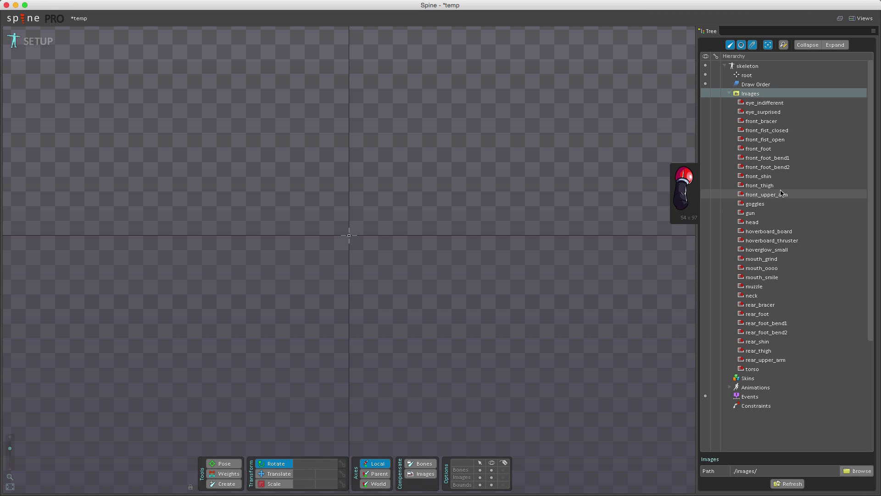
mouse_move(774, 235)
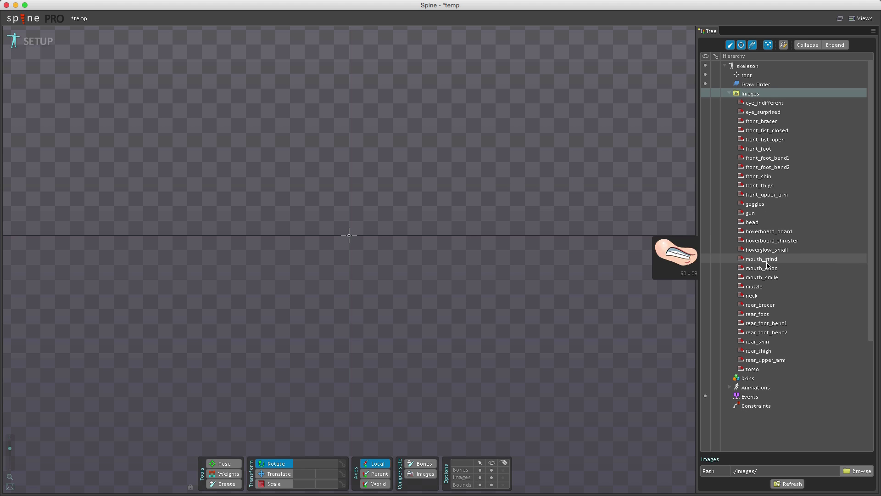
mouse_move(767, 295)
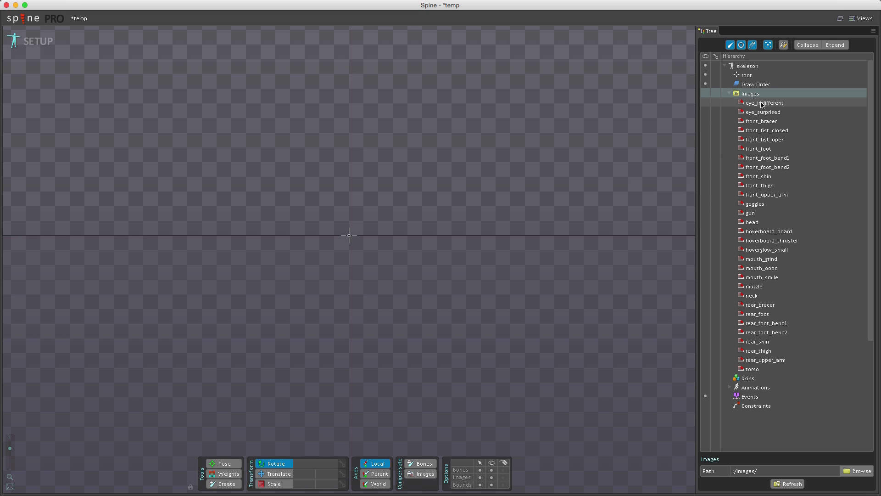
drag(762, 104, 400, 223)
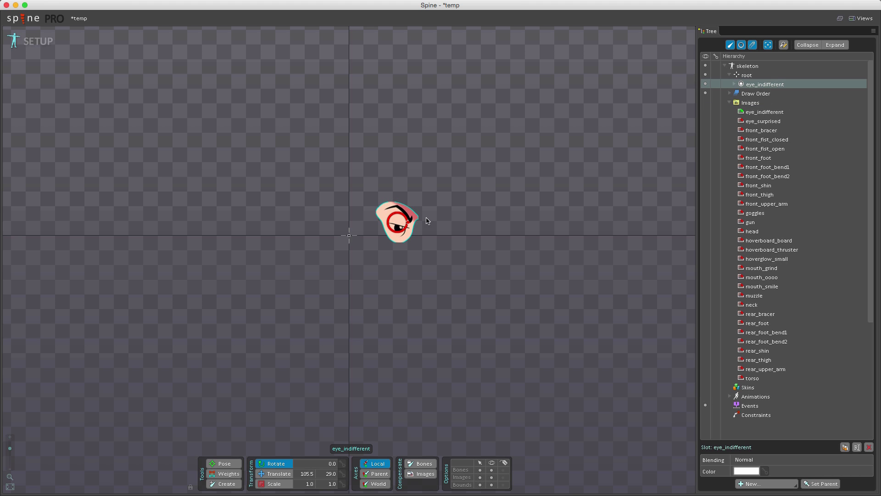
- Select eye_surprised through front_shin, plus goggles, gun and mouth_grind, in the image list
double_click(758, 85)
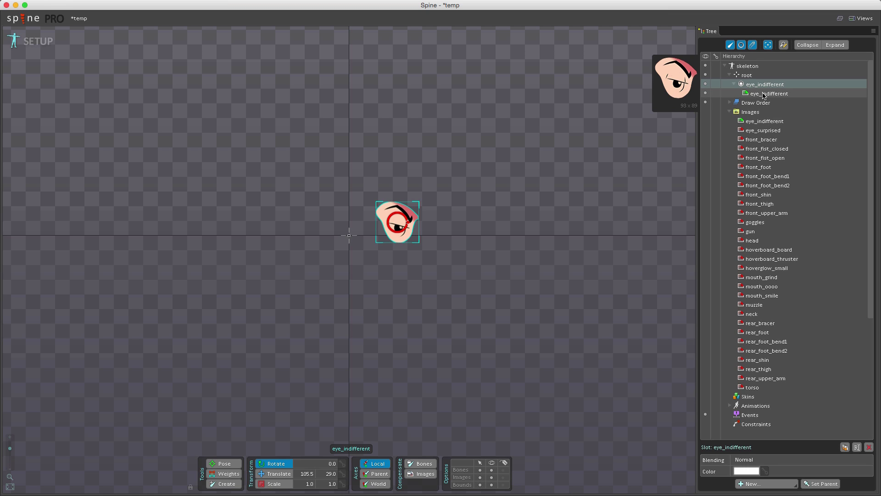
click(763, 132)
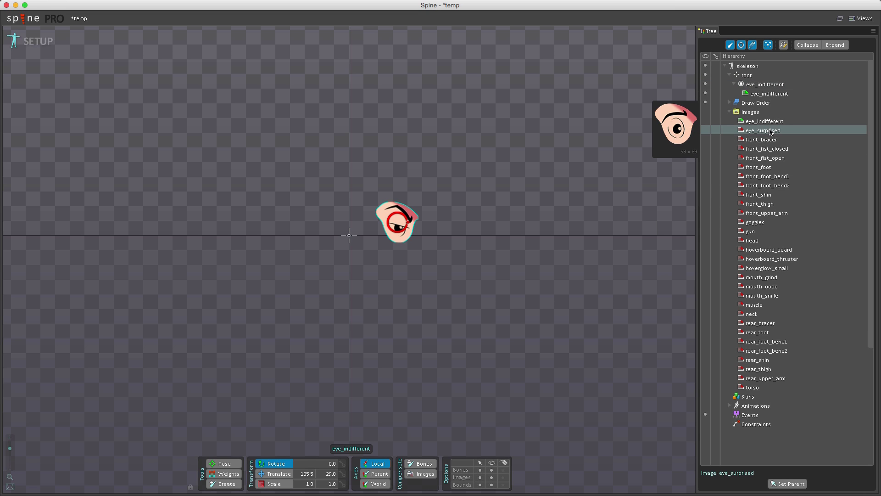
shift+click(768, 195)
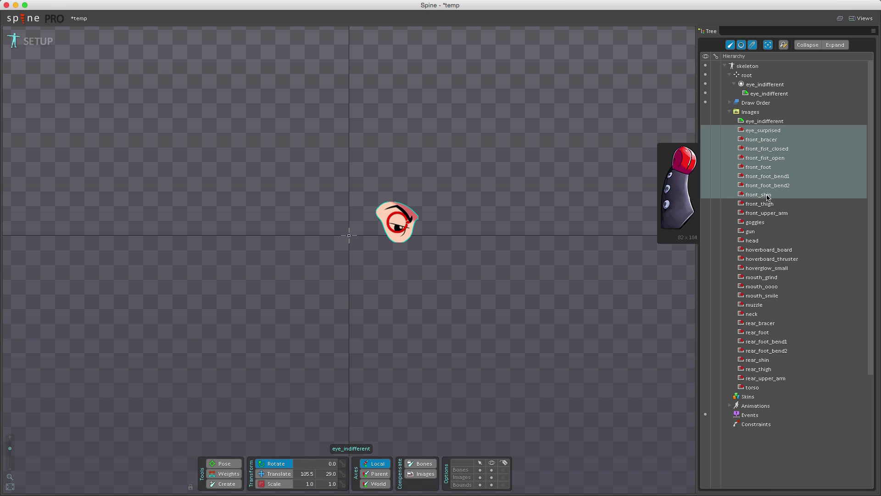
super+click(755, 222)
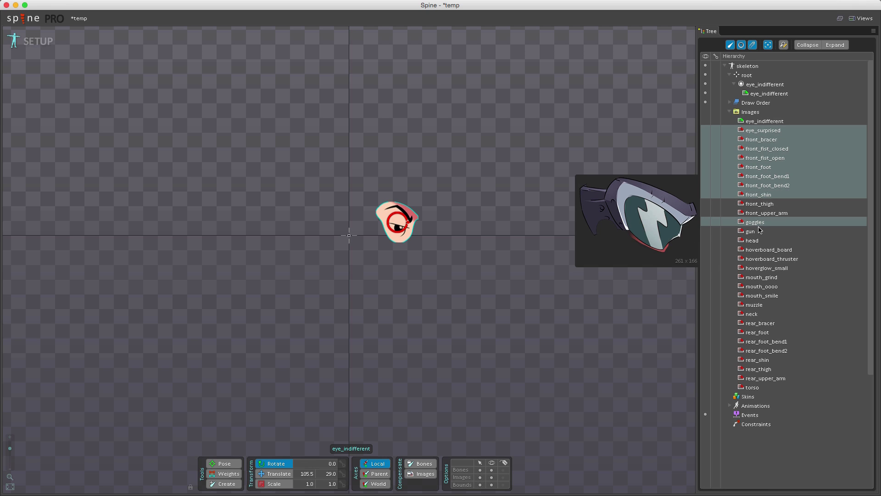
super+click(751, 231)
super+click(761, 277)
- Drop the 11 selected images onto the canvas as slots under root, then collapse eye_indifferent
drag(762, 138, 324, 123)
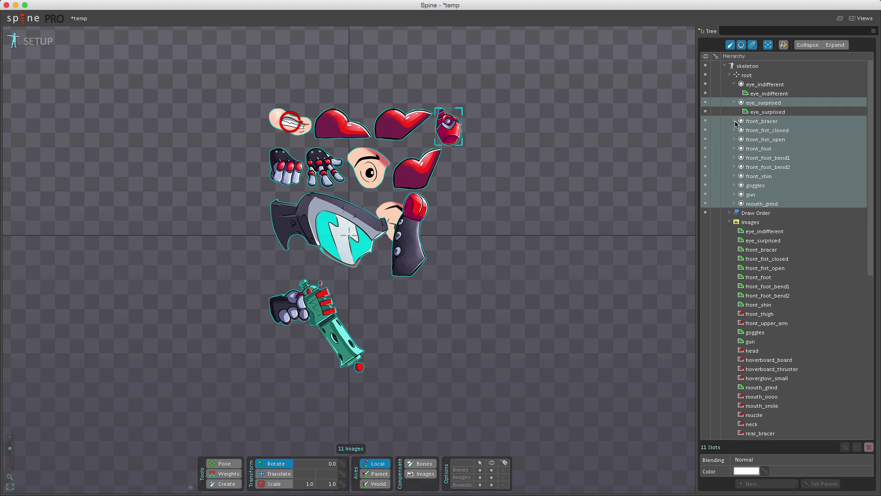
click(734, 85)
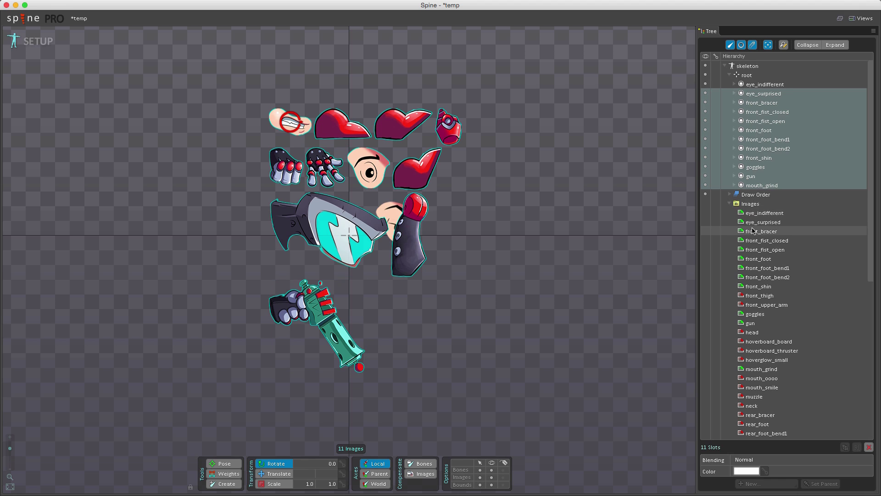
scroll(758, 265, down, 10)
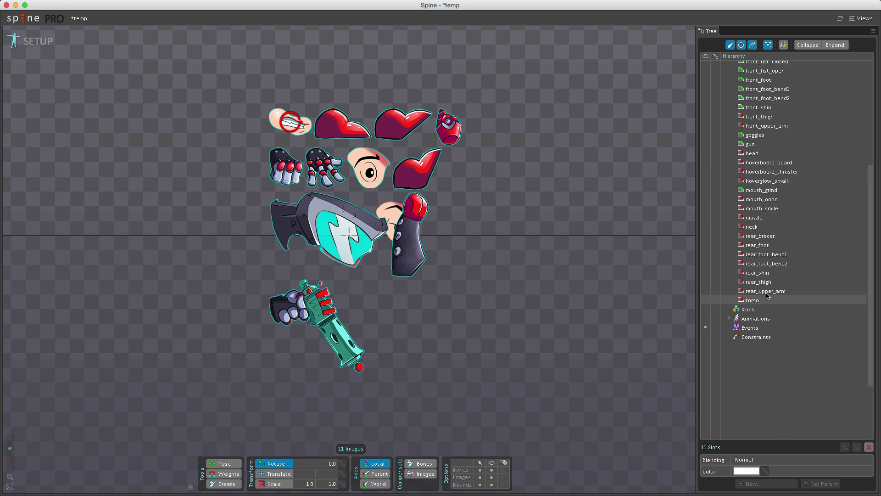
scroll(768, 295, up, 10)
scroll(768, 295, down, 5)
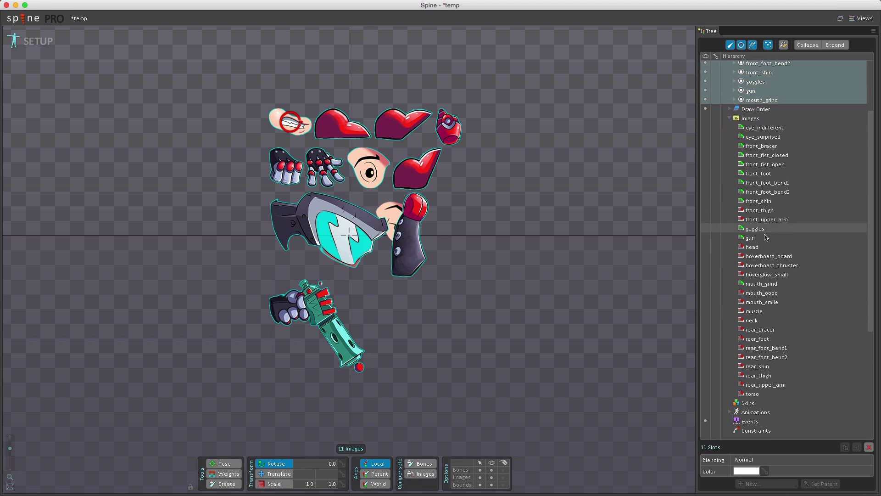
- Select the front_thigh image and start Set Parent for it
click(759, 211)
scroll(781, 385, up, 5)
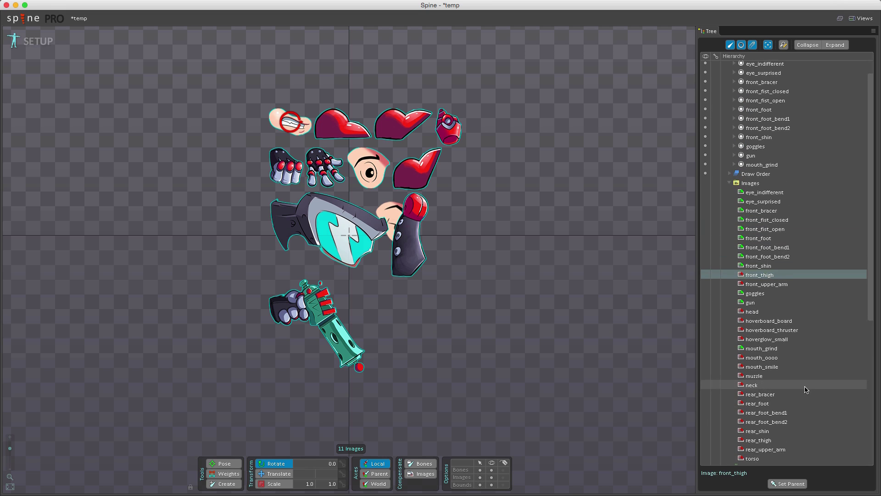
click(795, 485)
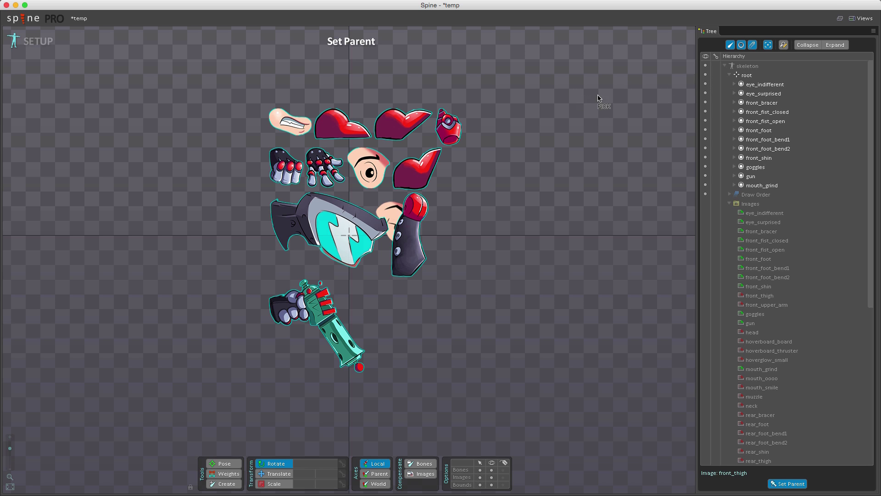
- Cancel reparenting front_thigh and instead attach the head image under the front_foot bone
click(747, 75)
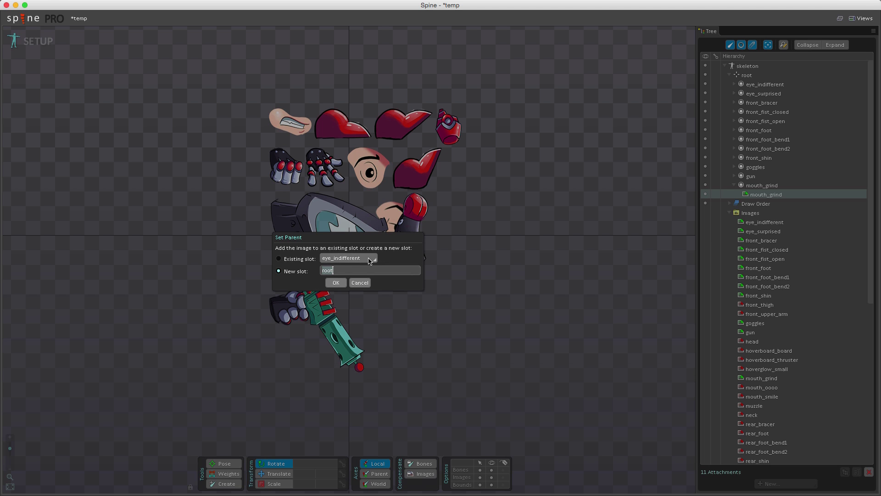
click(358, 283)
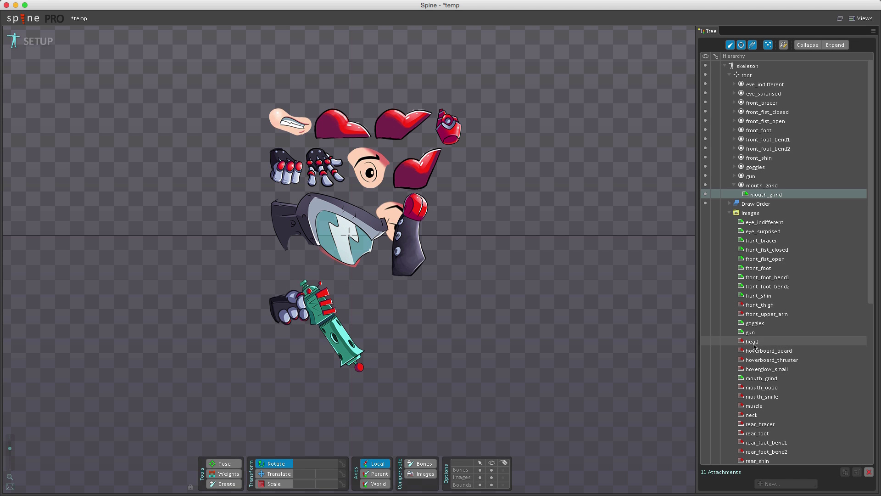
click(755, 343)
click(788, 484)
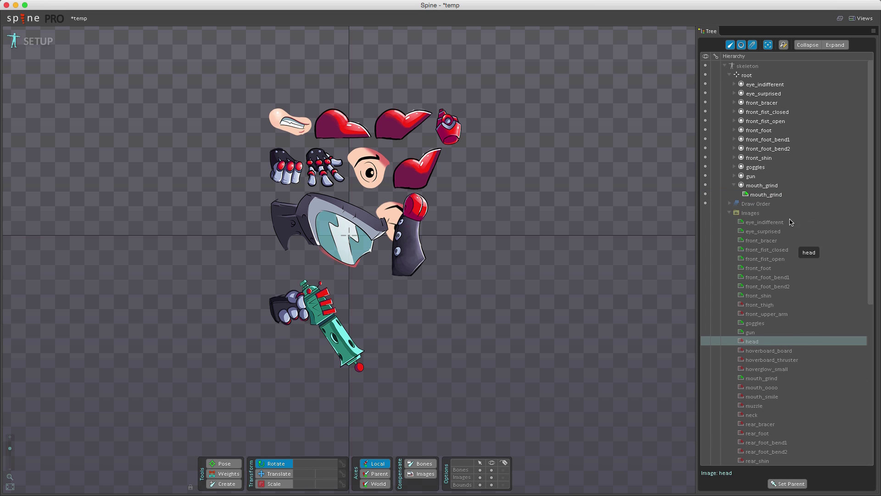
click(761, 132)
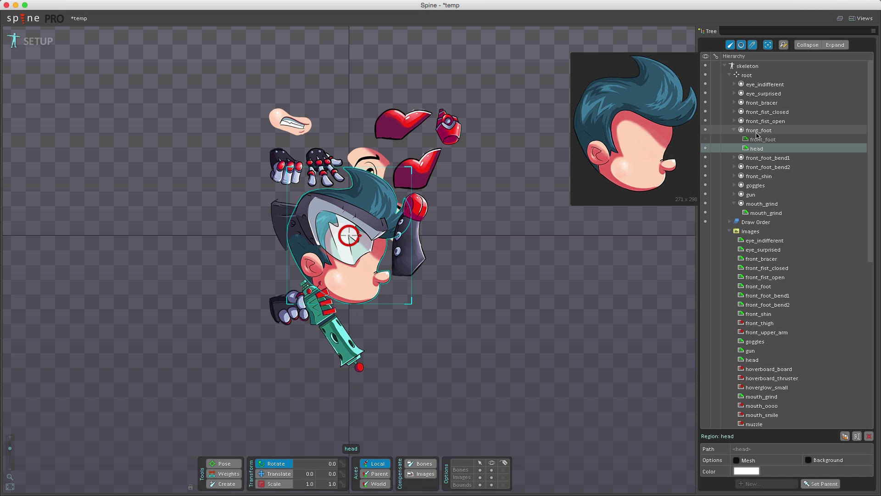
- Toggle the front_foot slot between its front_foot and head attachments, ending with head visible
mouse_move(761, 140)
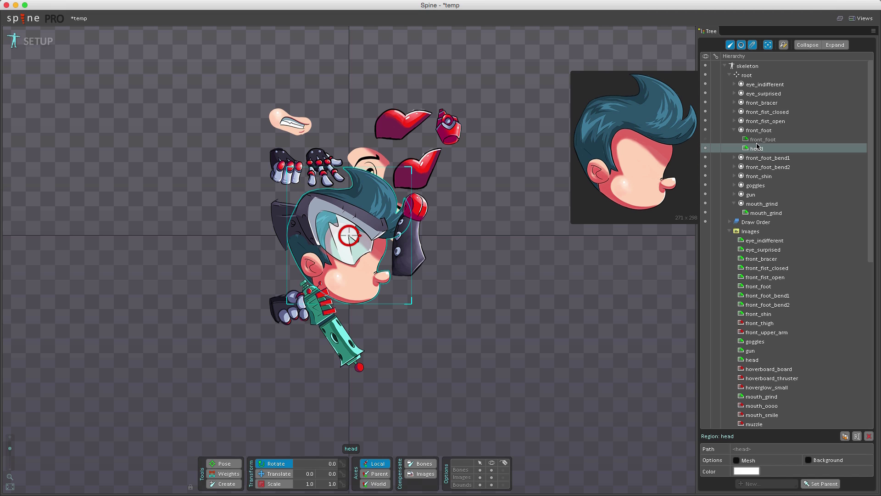
click(707, 140)
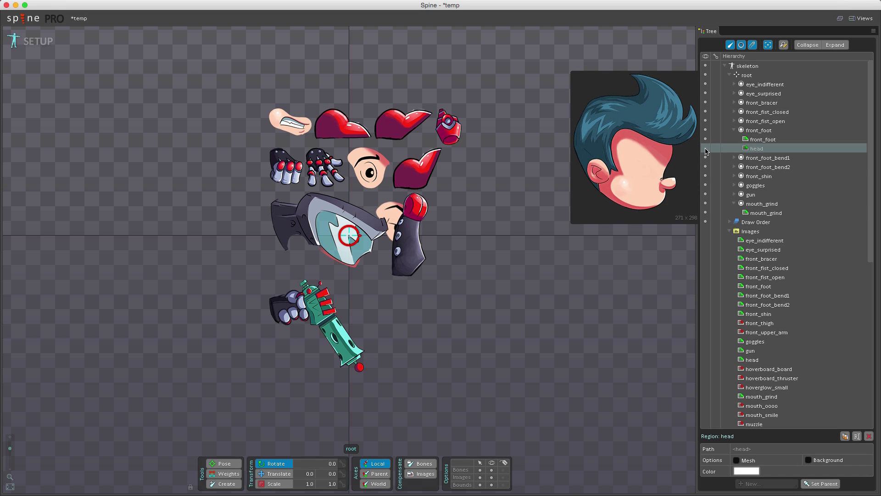
click(707, 149)
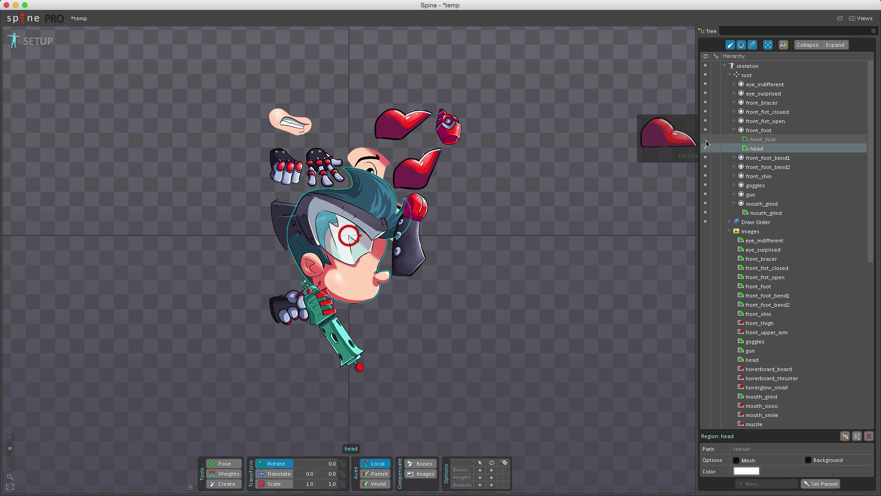
- Show the shoe image again, then reposition front_foot_bend2, front_shin and goggles on the canvas
click(707, 140)
scroll(759, 270, down, 6)
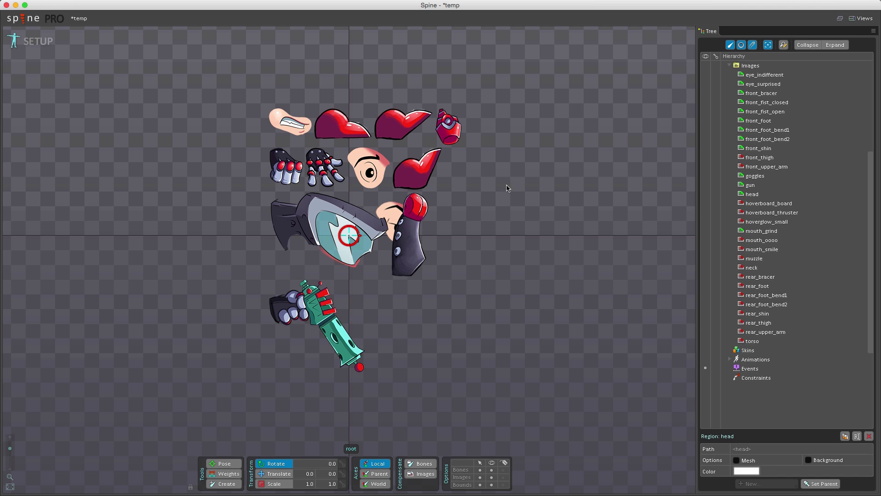
click(426, 175)
drag(476, 213, 564, 332)
click(440, 251)
drag(440, 251, 534, 271)
click(367, 238)
drag(368, 239, 480, 155)
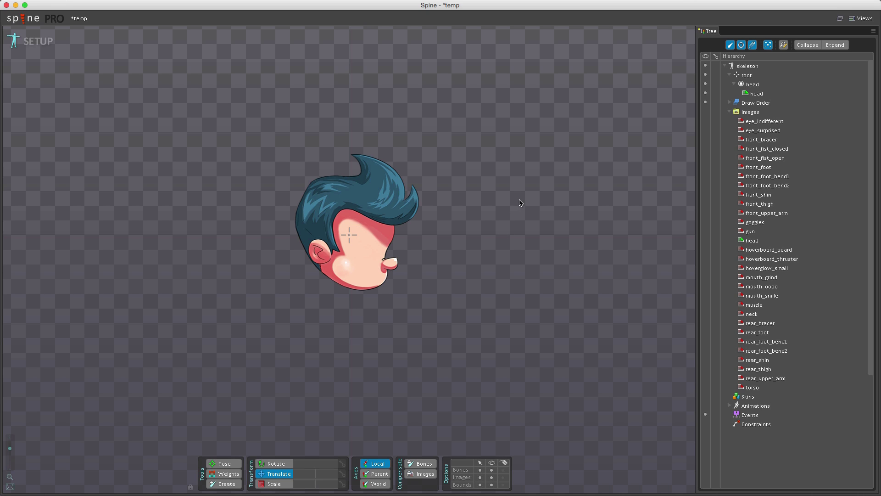
- Delete the ./images/ value from the Images Path field
click(751, 112)
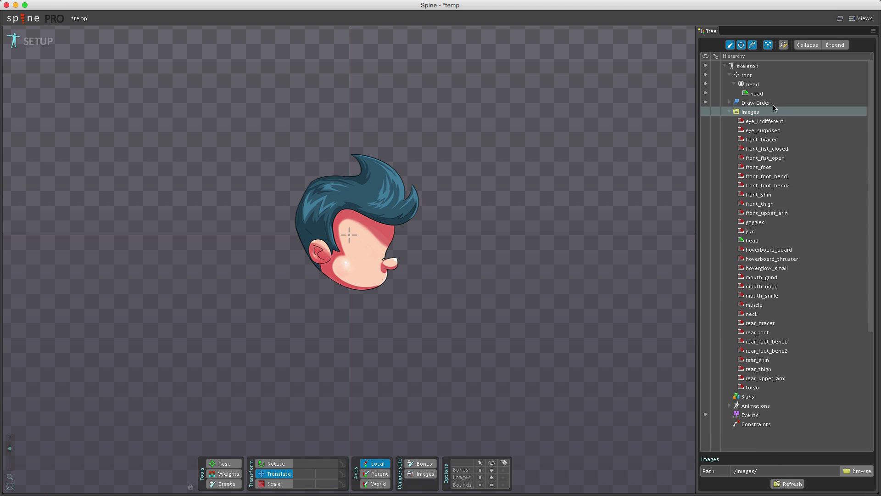
click(763, 93)
mouse_move(755, 95)
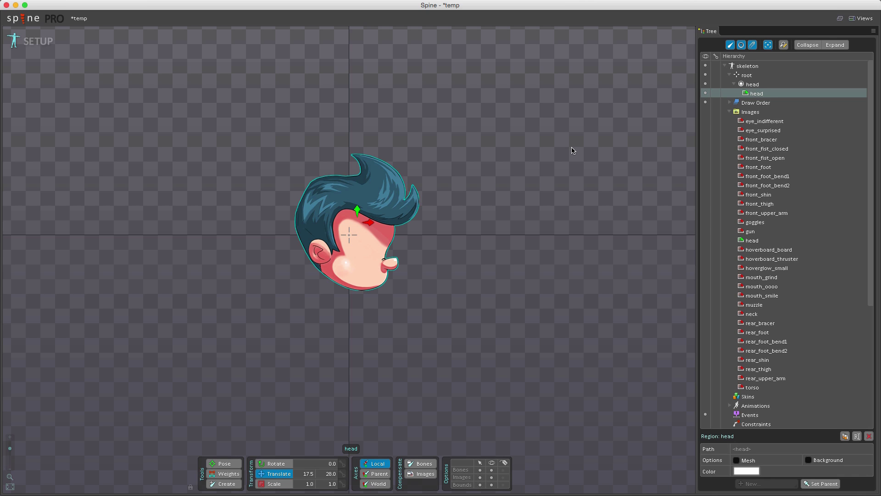
click(769, 112)
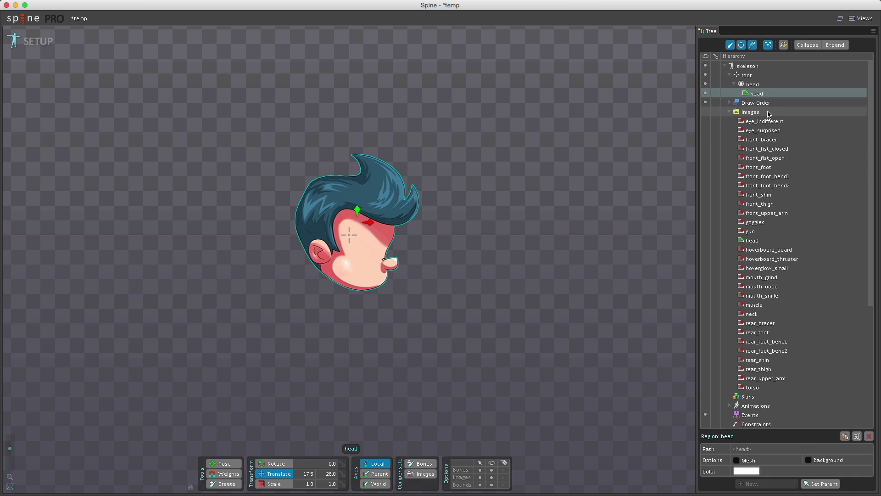
drag(773, 468, 714, 467)
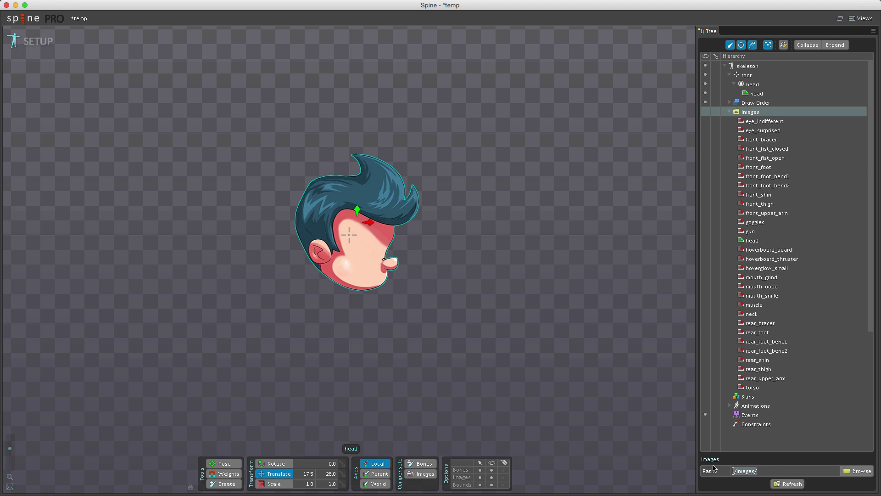
key(BackSpace)
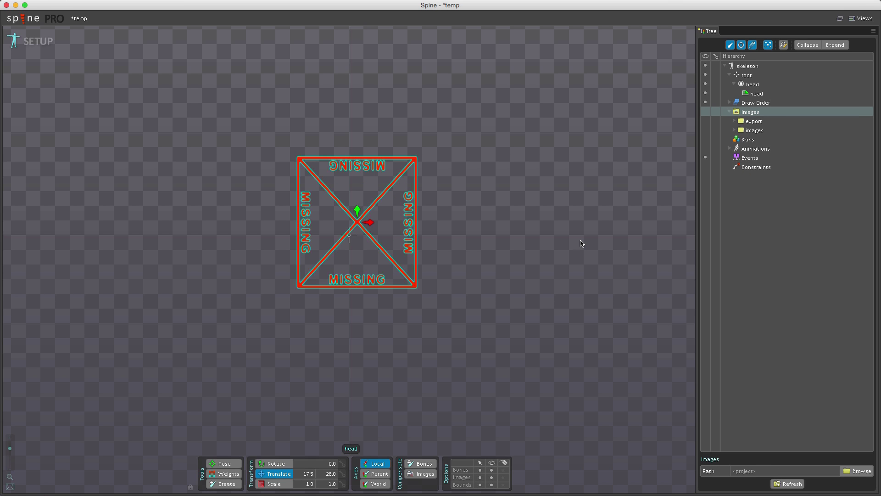
- Rename the head attachment to images/head by adding the images/ prefix
click(758, 94)
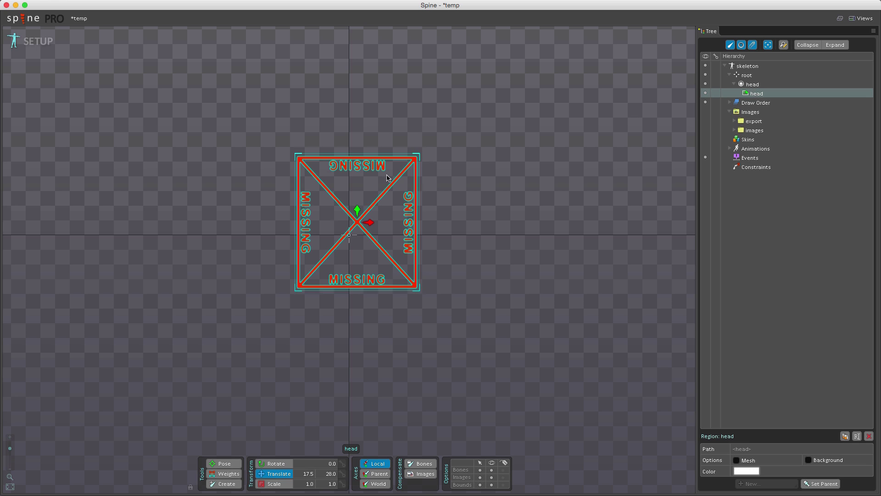
click(760, 94)
double_click(761, 94)
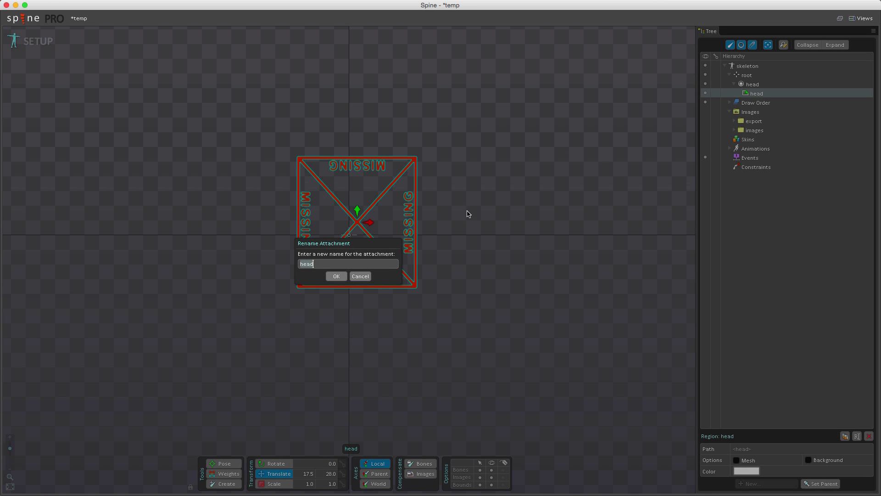
click(334, 264)
text(images/)
key(Return)
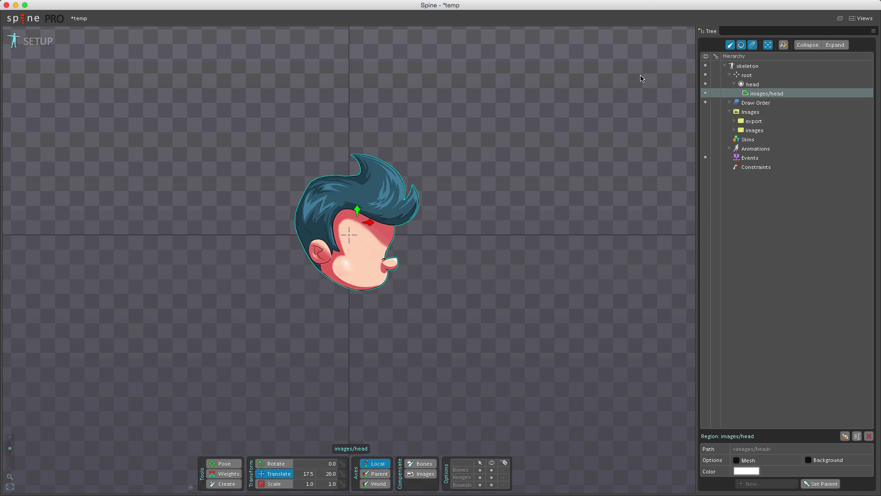
- Select the images/head attachment, then the Images node to check its path
click(751, 95)
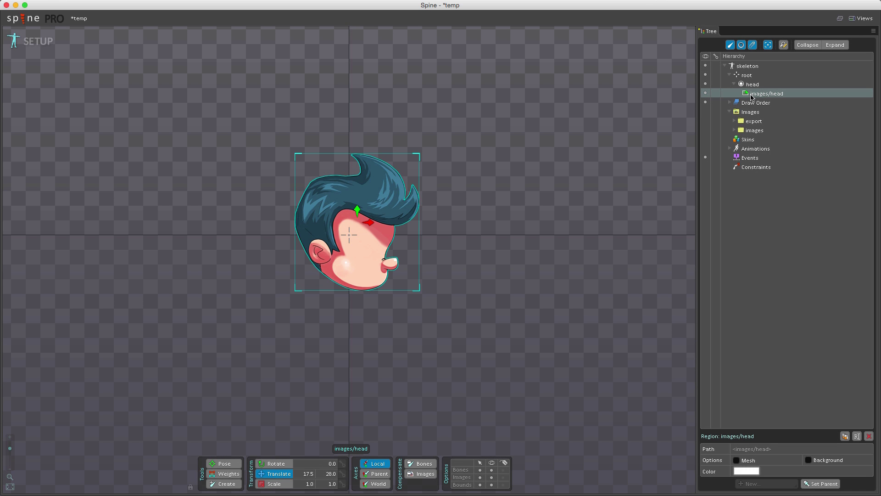
mouse_move(769, 95)
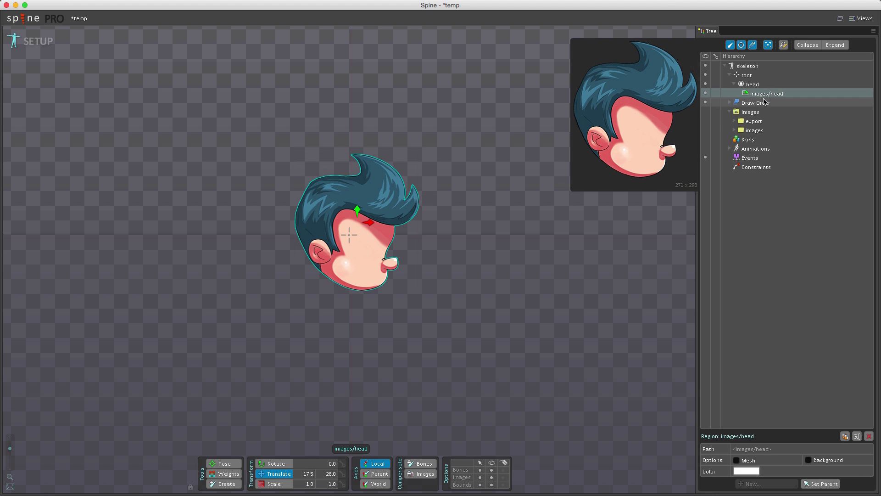
click(751, 112)
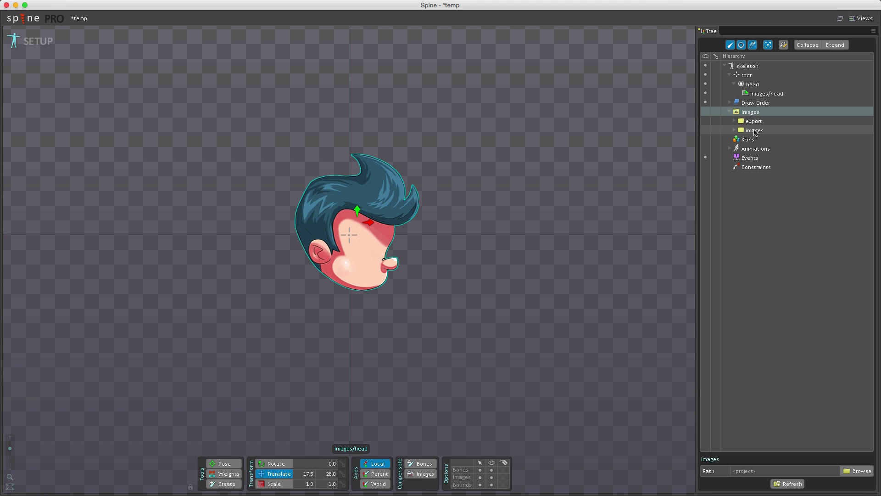
- Set the Images Path field back to ./images
click(755, 131)
click(752, 113)
click(760, 471)
text(./images/)
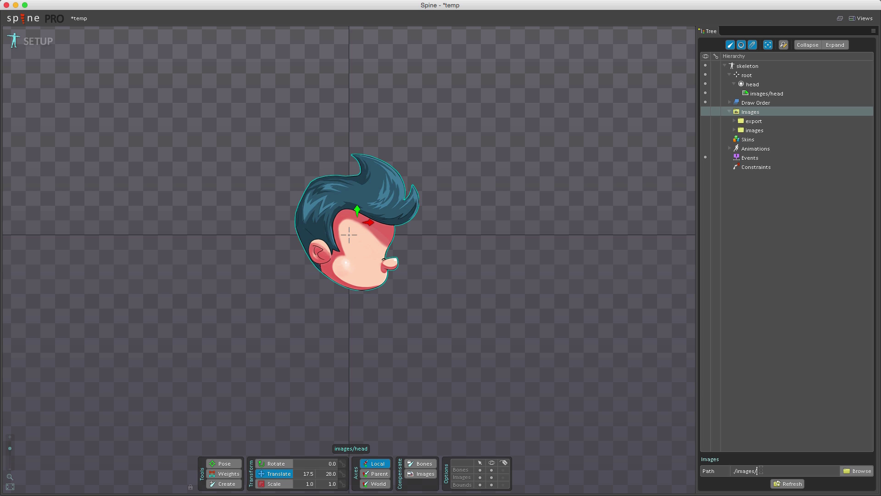
key(Return)
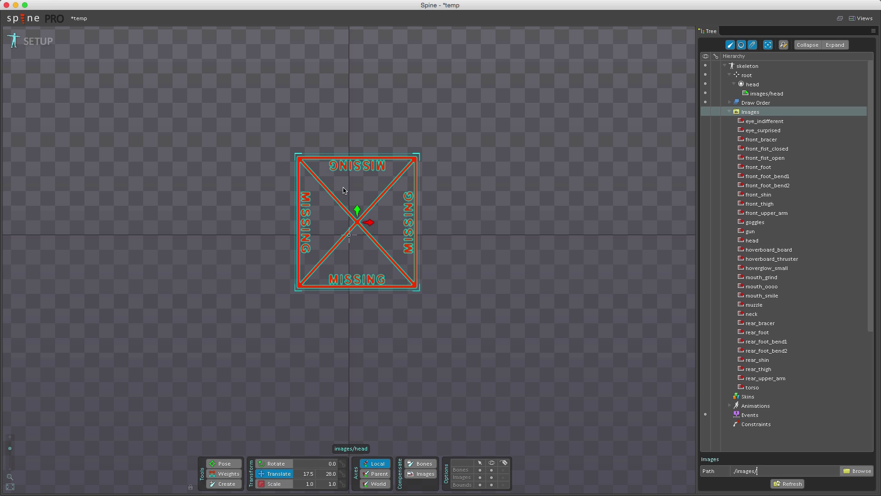
- Rename images/head back to head and select the head image on the canvas
click(767, 94)
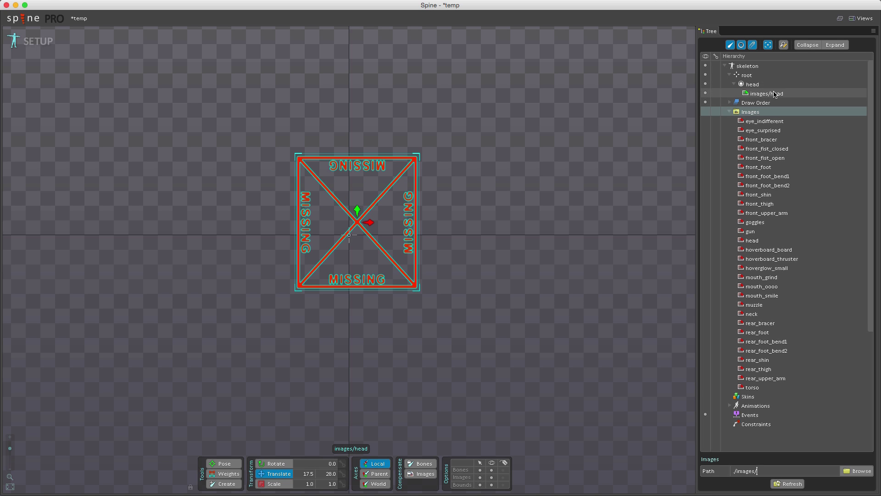
double_click(767, 93)
key(Left)
key(Left)
key(Left)
key(Left)
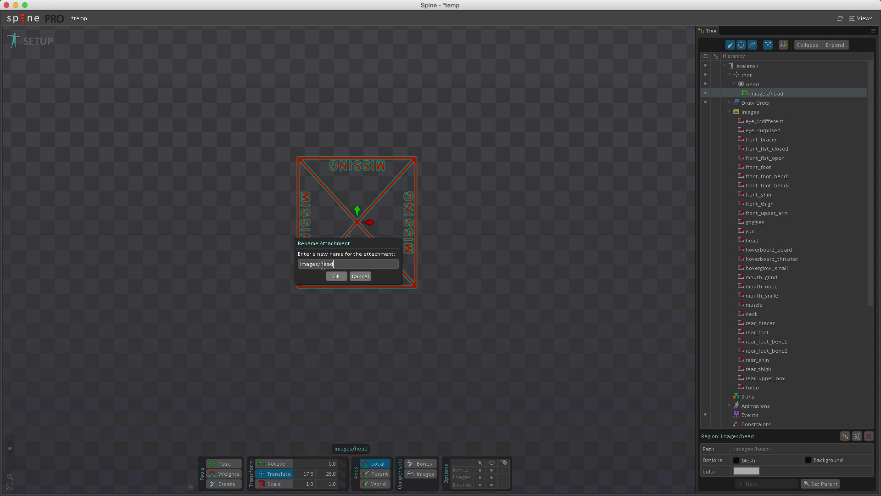
key(shift+Home)
key(BackSpace)
click(337, 276)
click(357, 243)
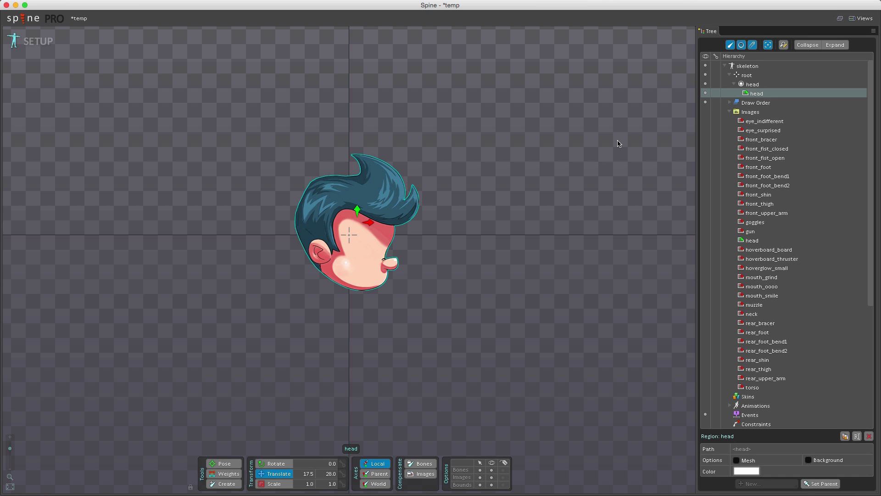
- Rename the head attachment to red/head
click(751, 112)
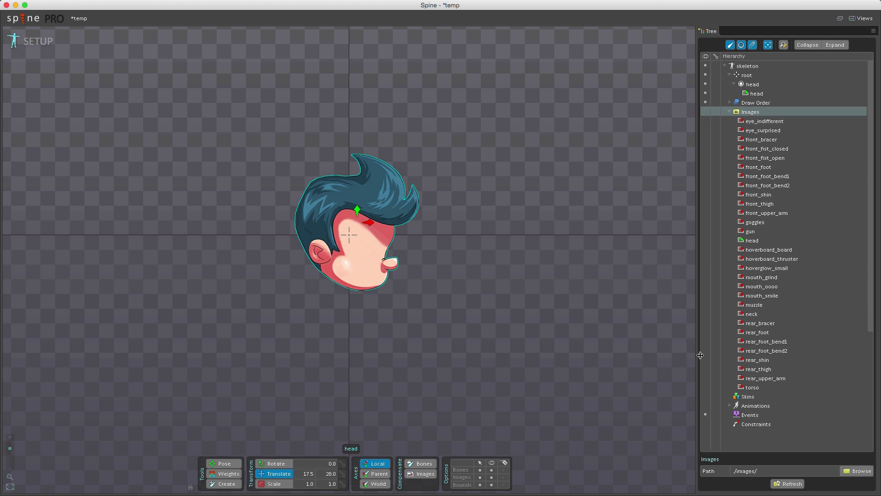
click(762, 94)
double_click(762, 94)
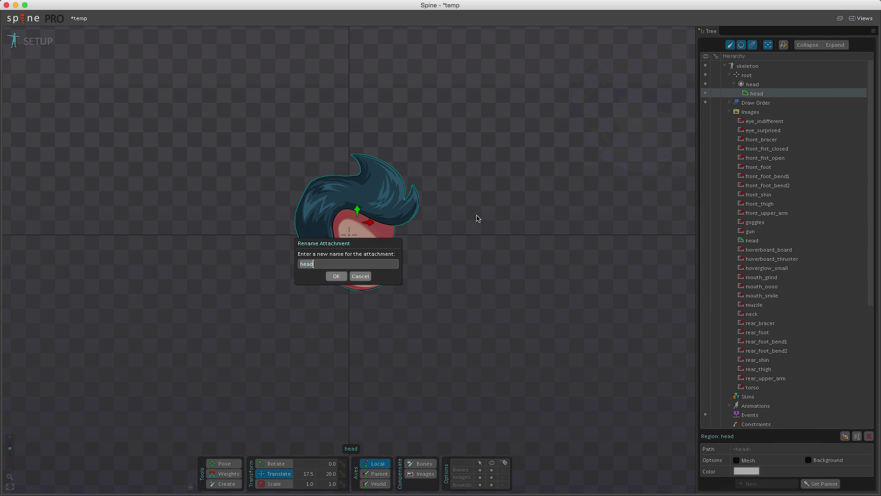
click(334, 263)
text(red/)
key(Return)
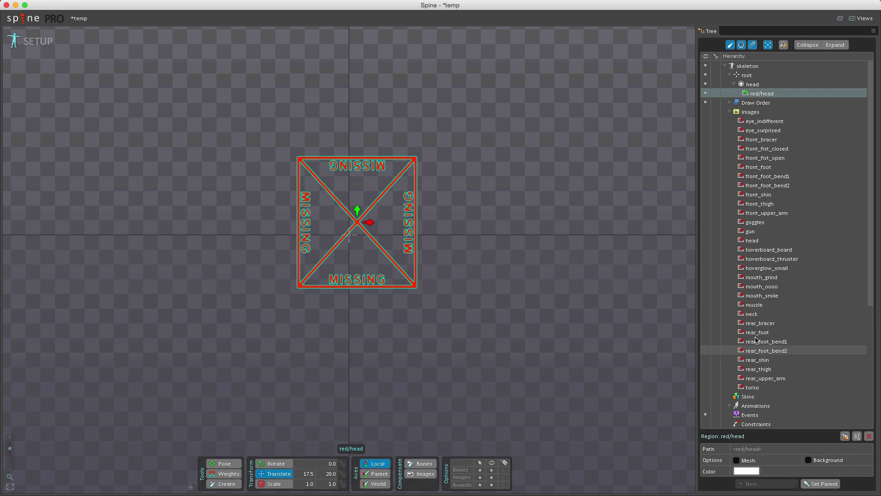
- Set the red/head attachment's image path to head so its artwork replaces MISSING
click(753, 112)
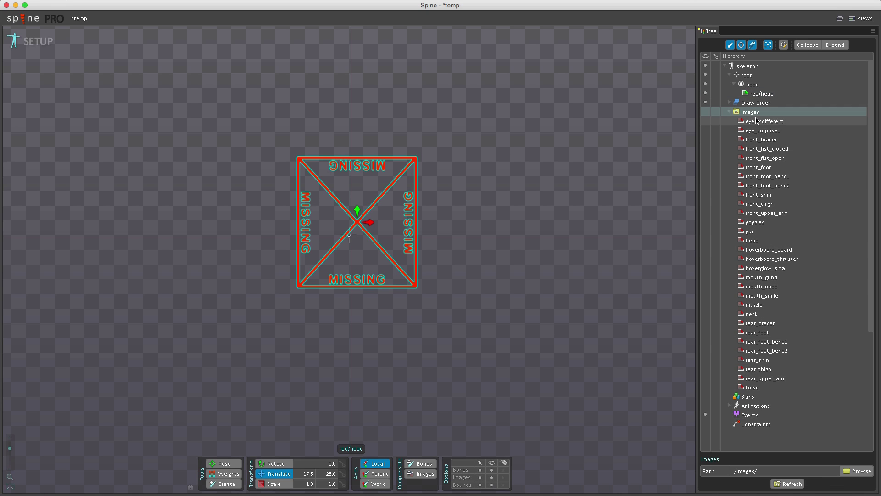
click(764, 93)
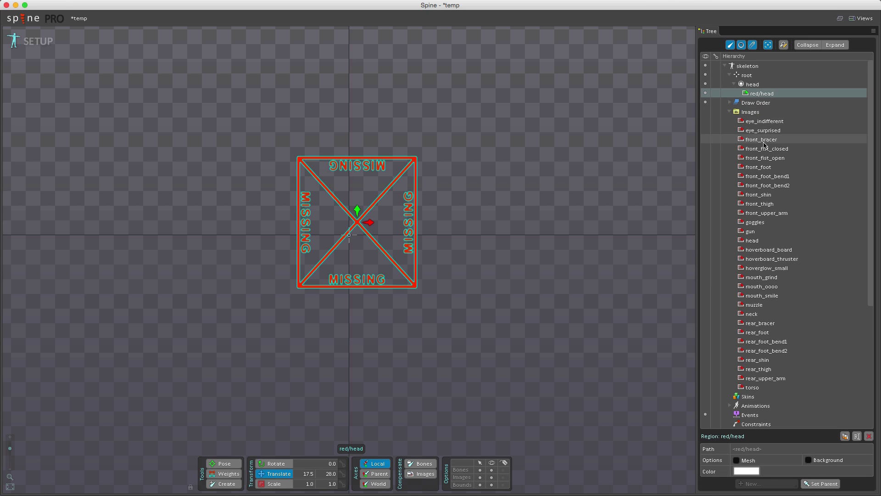
click(769, 449)
text(head)
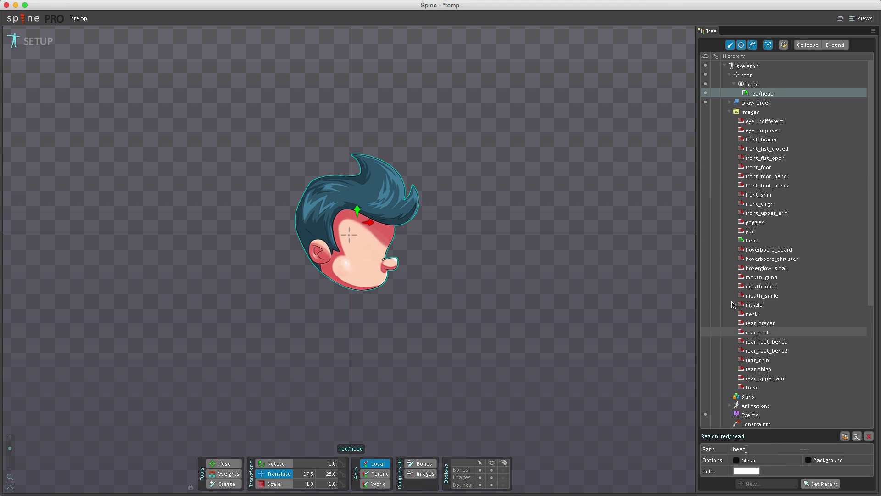
click(760, 95)
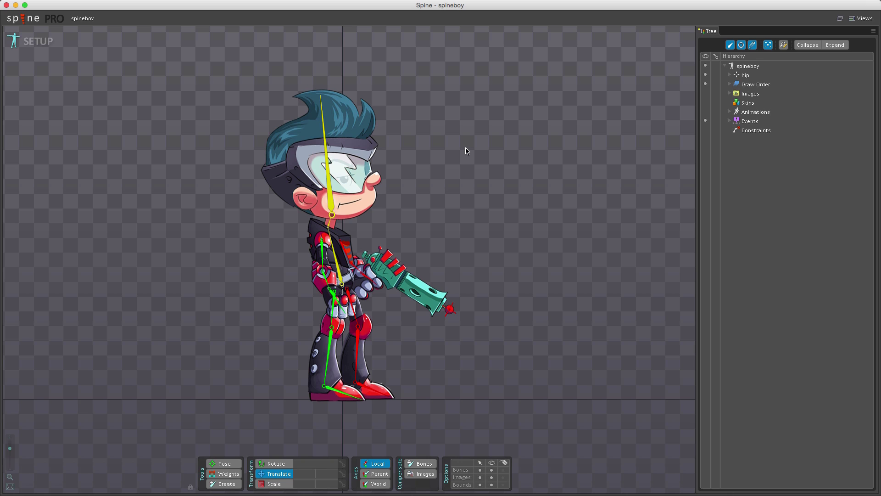
- Expand Draw Order to list spineboy's slots from head-bb down to rear_upper_arm
click(730, 85)
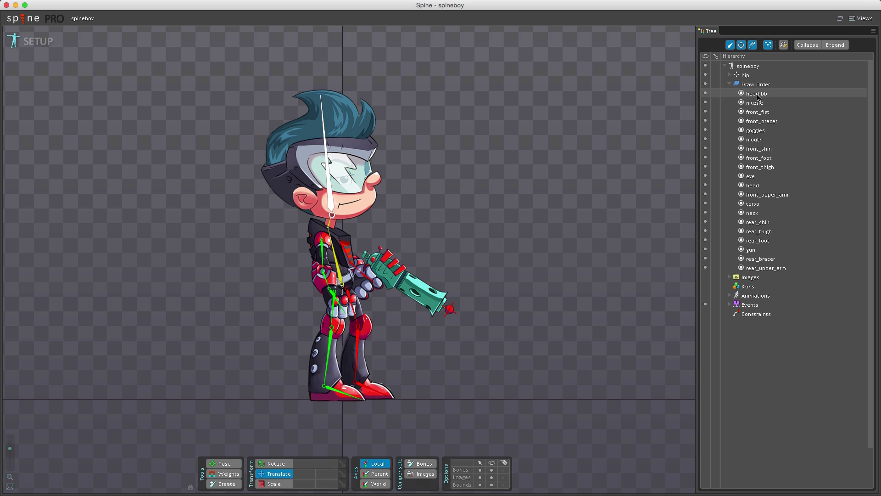
mouse_move(758, 96)
mouse_down()
mouse_move(756, 187)
mouse_move(758, 91)
mouse_up()
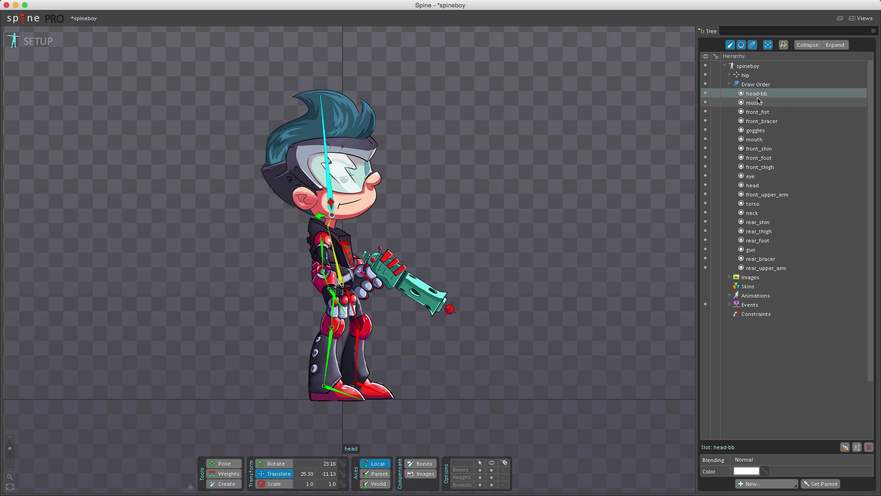
key(minus)
key(minus)
key(minus)
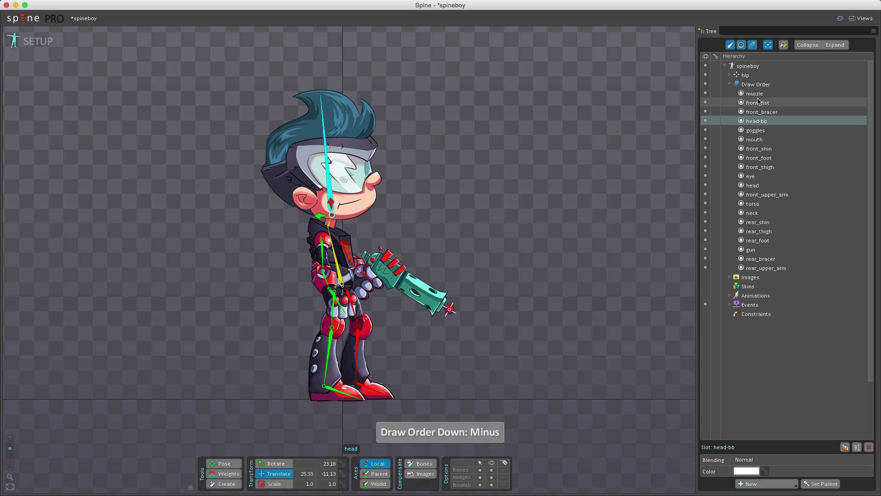
key(plus)
key(plus)
key(plus)
key(plus)
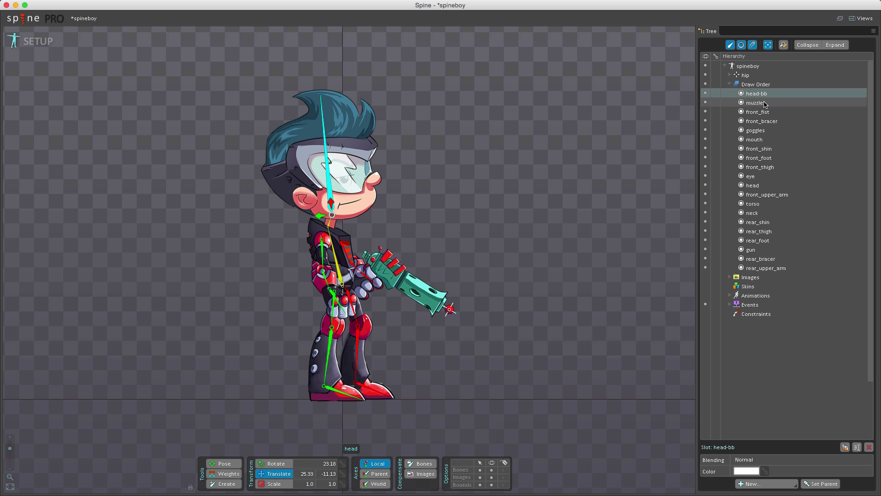
key(shift+minus)
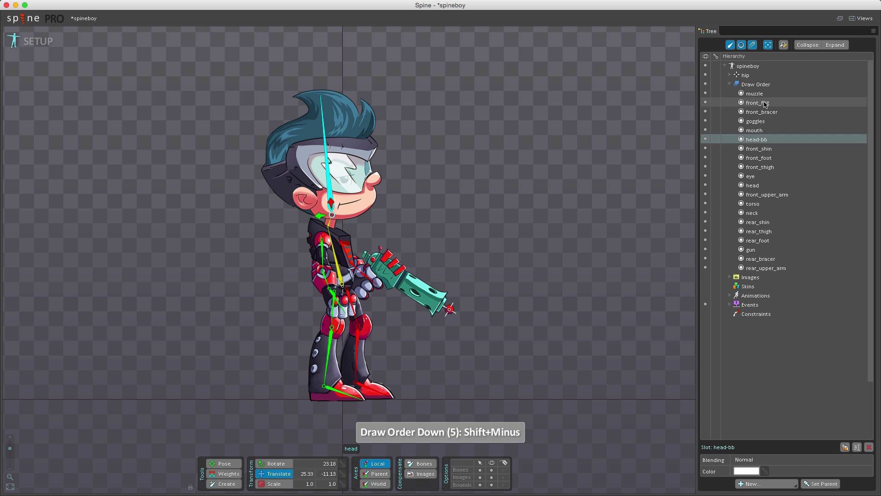
key(shift+minus)
key(shift+plus)
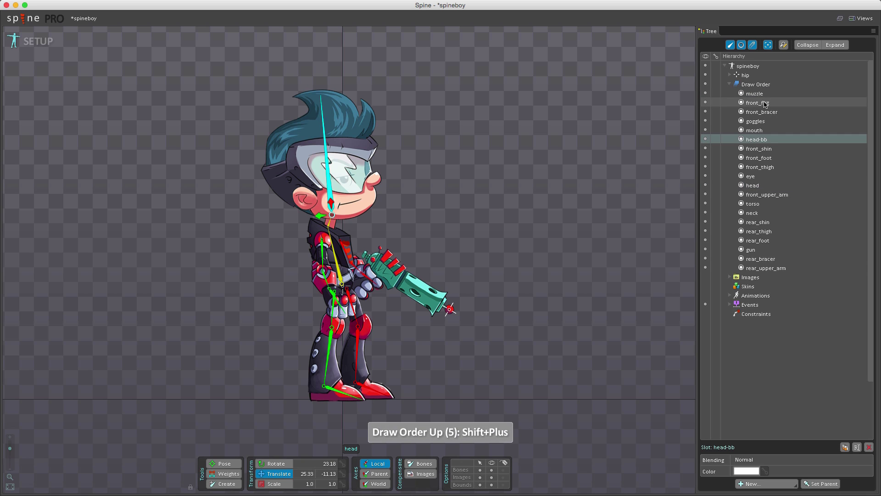
key(shift+plus)
key(shift+minus)
key(shift+minus)
key(shift+plus)
key(shift+plus)
key(shift+minus)
key(shift+minus)
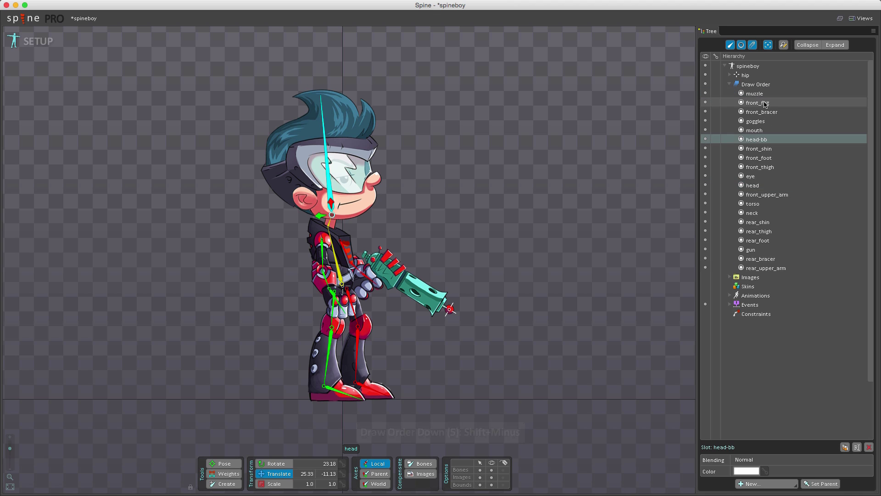
key(shift+plus)
key(shift+plus)
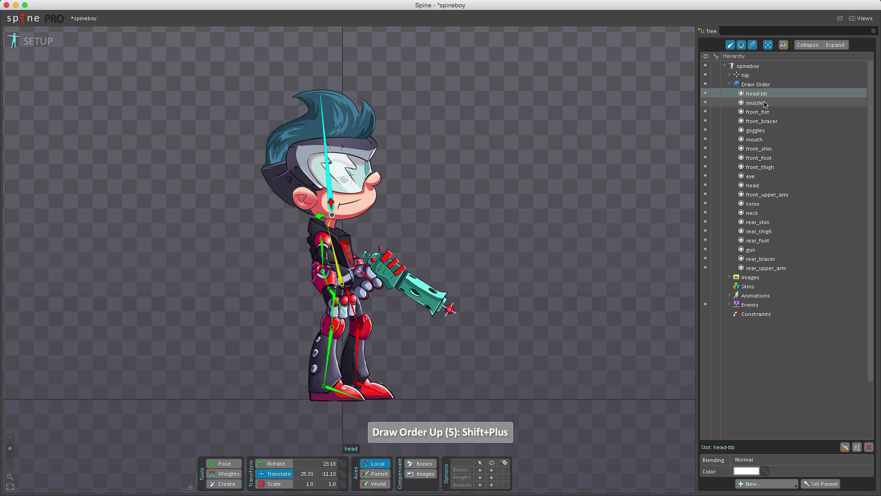
ctrl+click(766, 104)
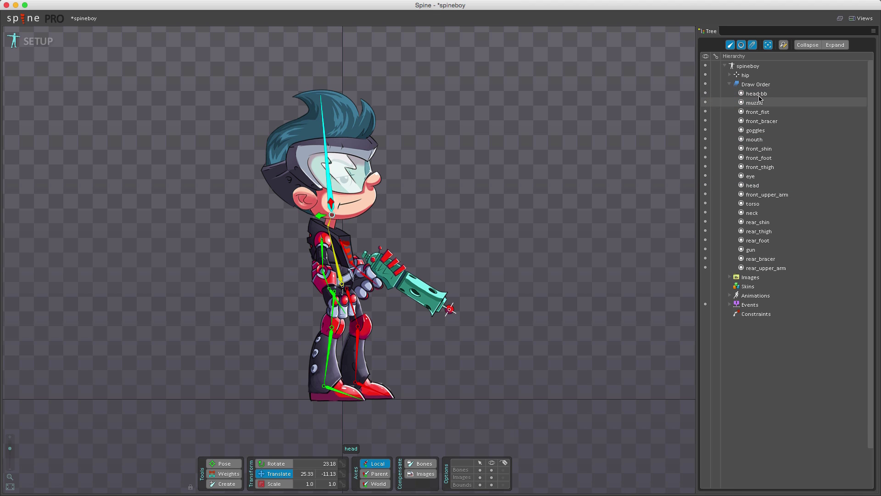
ctrl+click(761, 112)
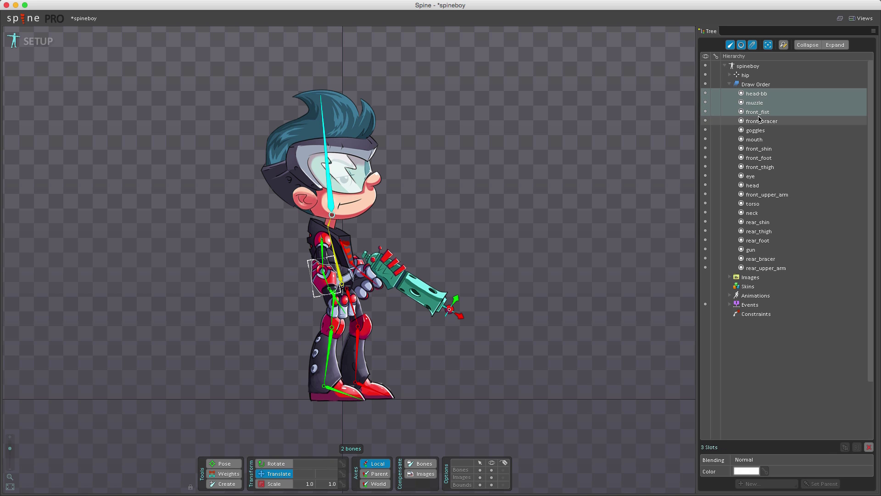
key(minus)
key(minus)
key(minus)
key(minus)
key(minus)
key(minus)
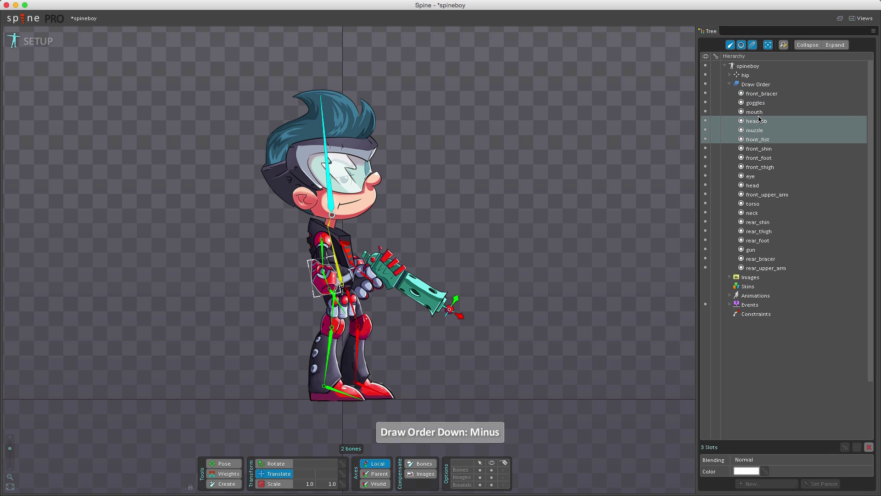
key(plus)
key(plus)
key(plus)
key(plus)
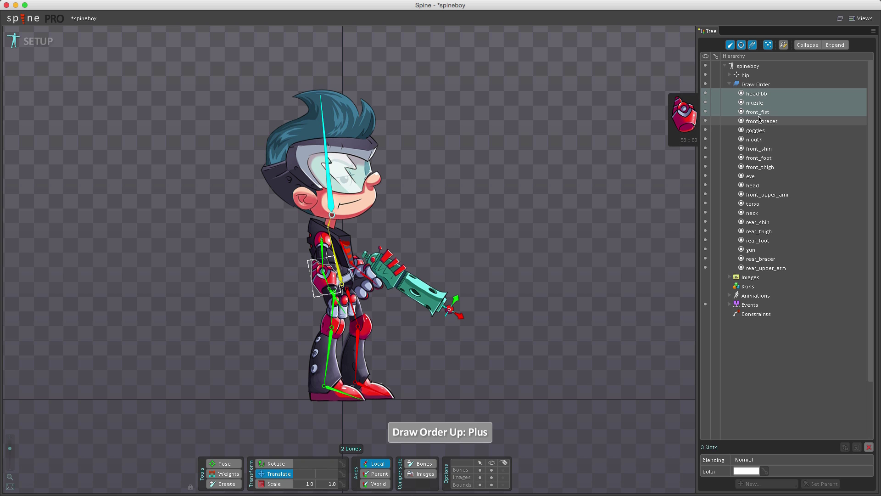
key(shift+minus)
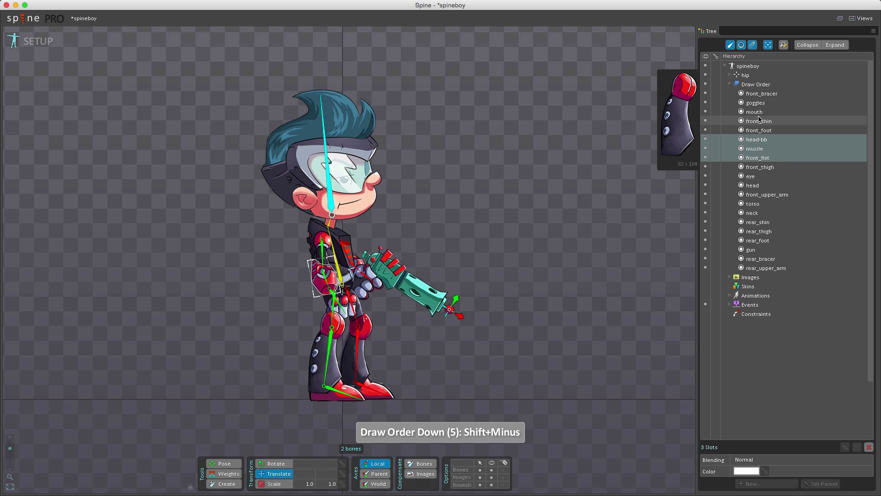
key(shift+minus)
key(shift+plus)
key(shift+plus)
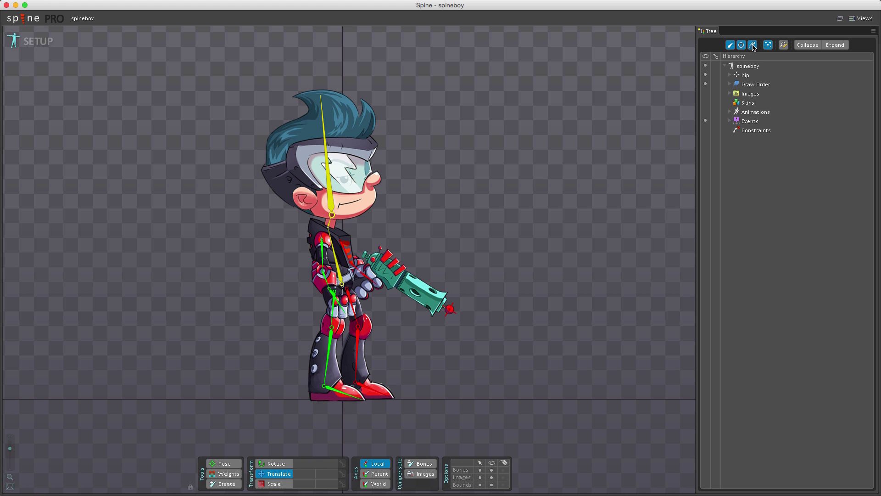
- Turn off the Bones filter and expand the Slots node to show head-bb through rear_upper_arm
click(730, 46)
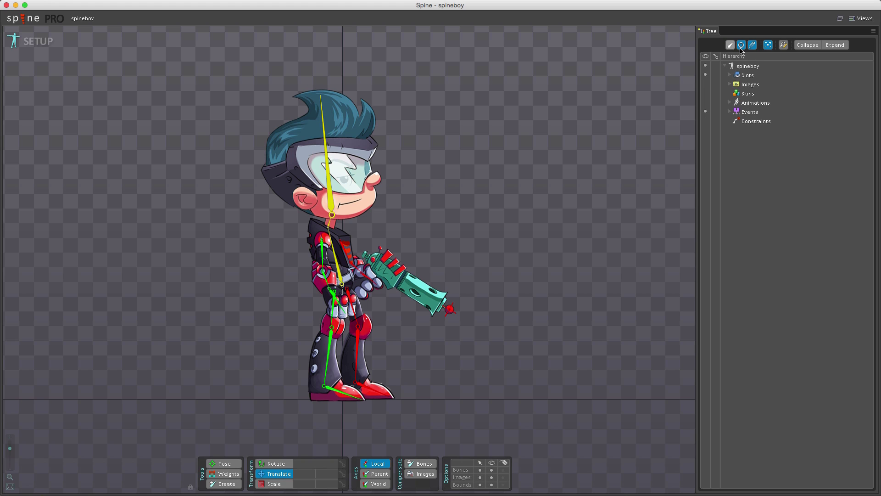
click(749, 76)
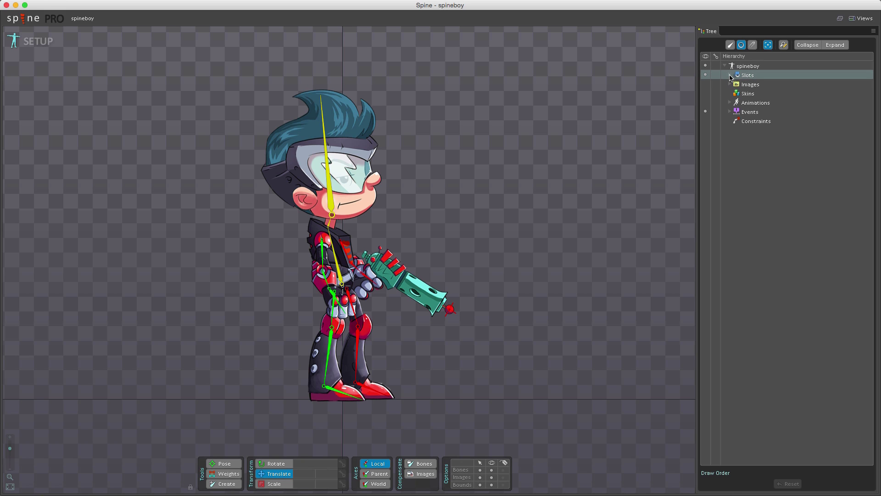
click(730, 45)
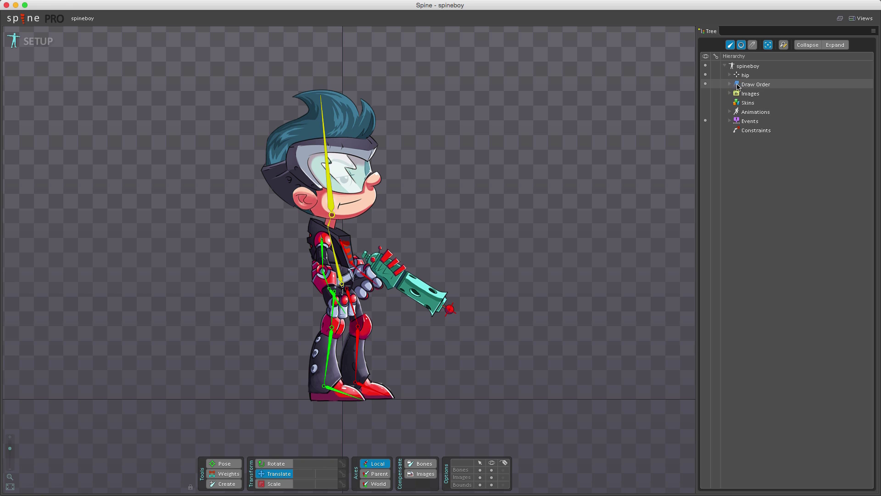
click(731, 45)
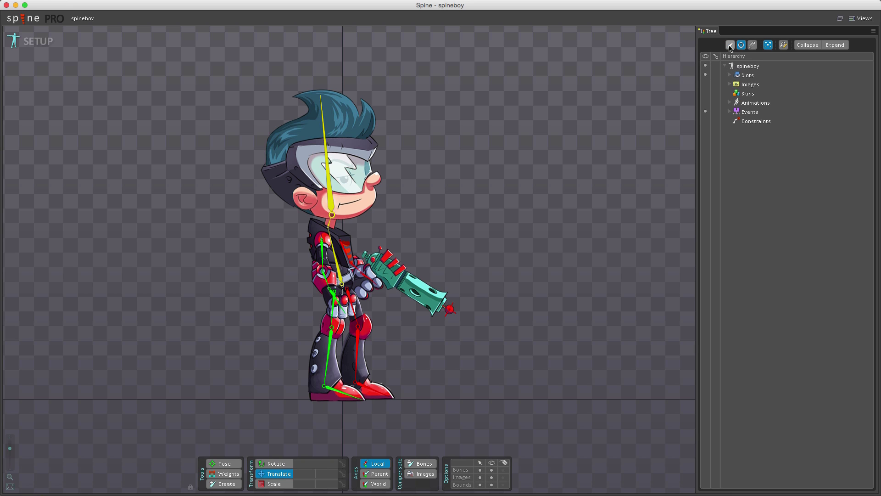
click(730, 76)
mouse_move(756, 84)
mouse_down()
mouse_move(754, 168)
mouse_move(757, 85)
mouse_up()
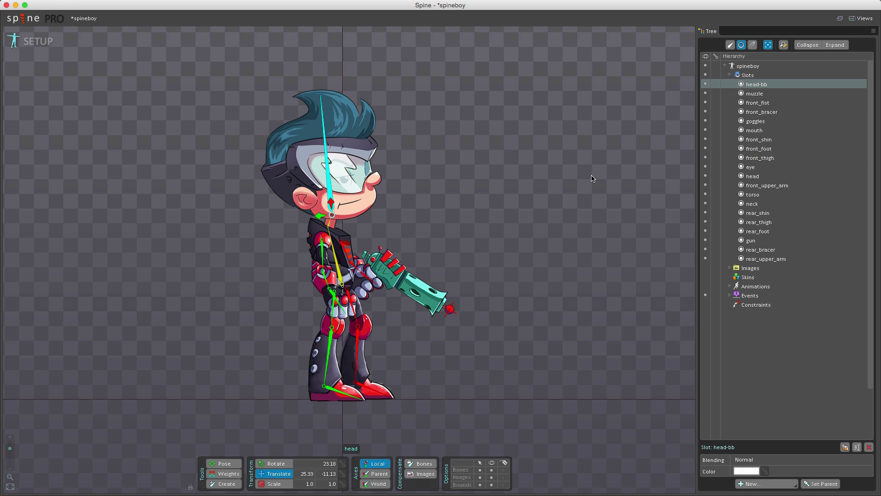
key(space)
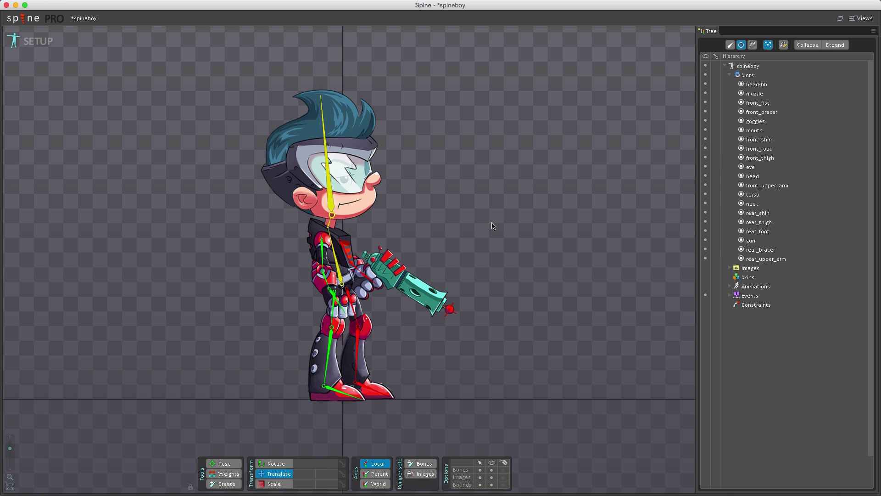
- Select the gun slot and raise it in the draw order above rear_foot
click(402, 282)
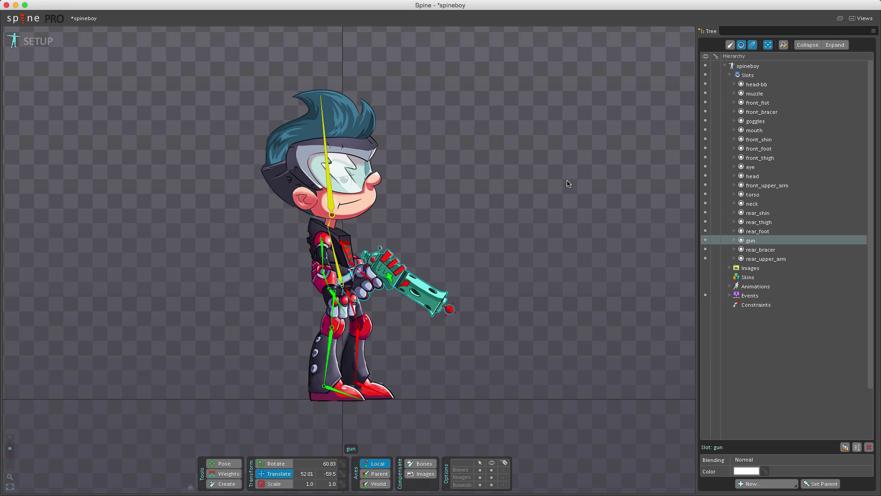
click(557, 188)
click(415, 285)
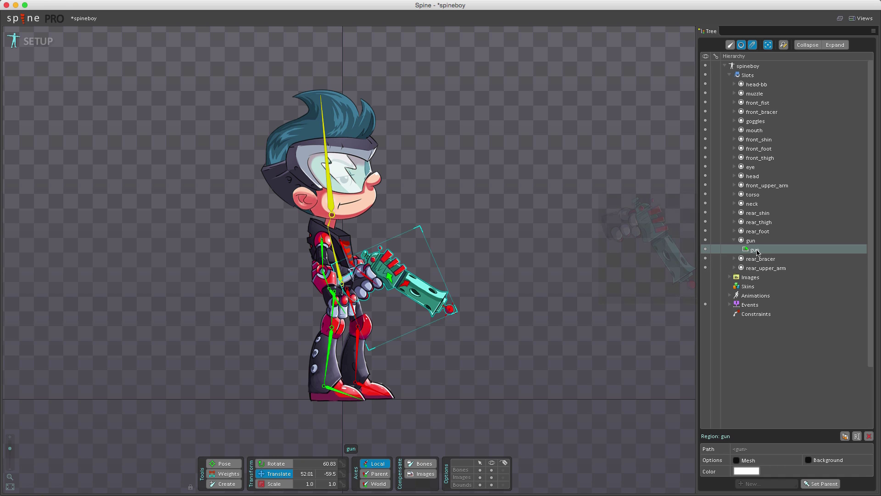
mouse_move(756, 251)
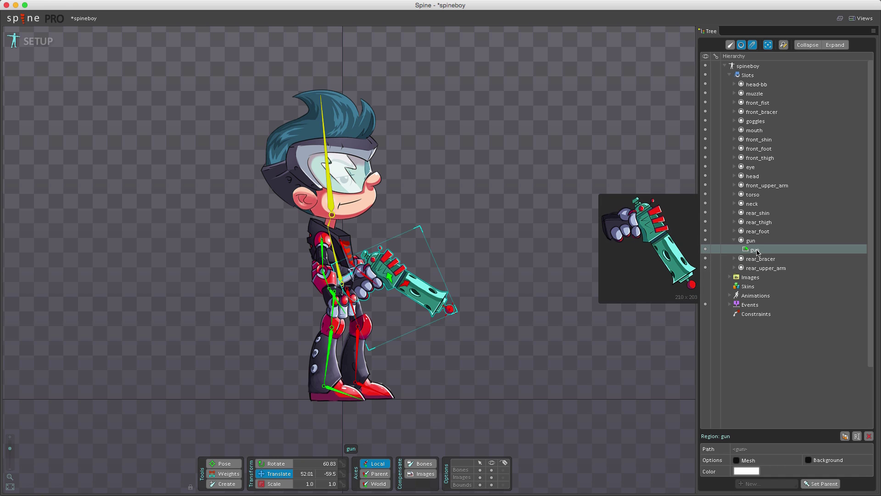
click(752, 45)
click(441, 293)
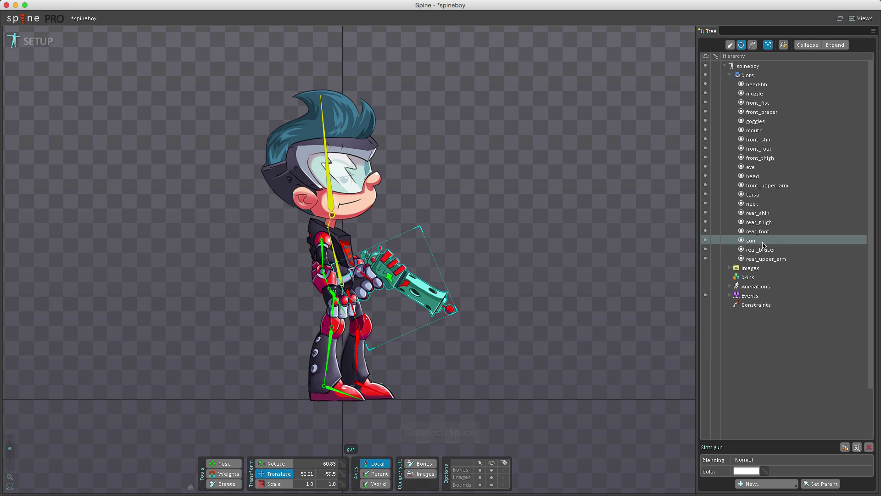
mouse_move(764, 246)
key(plus)
key(plus)
key(plus)
key(plus)
key(plus)
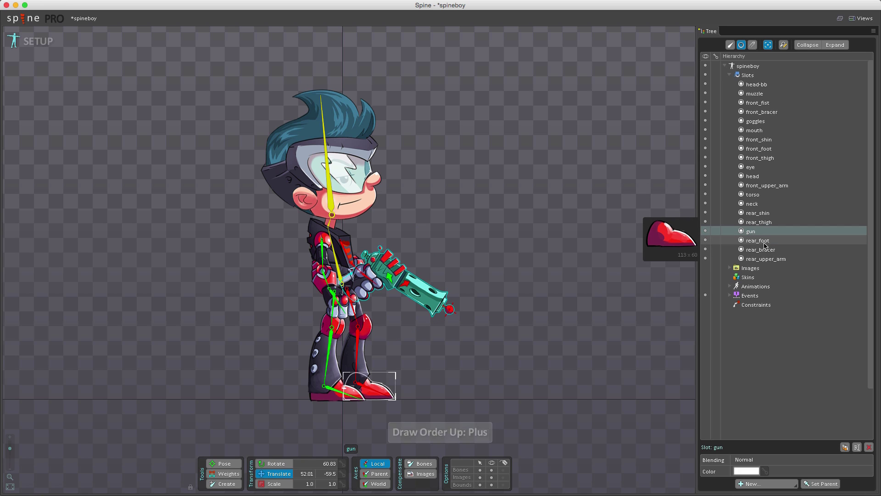
key(minus)
key(minus)
key(minus)
key(minus)
key(minus)
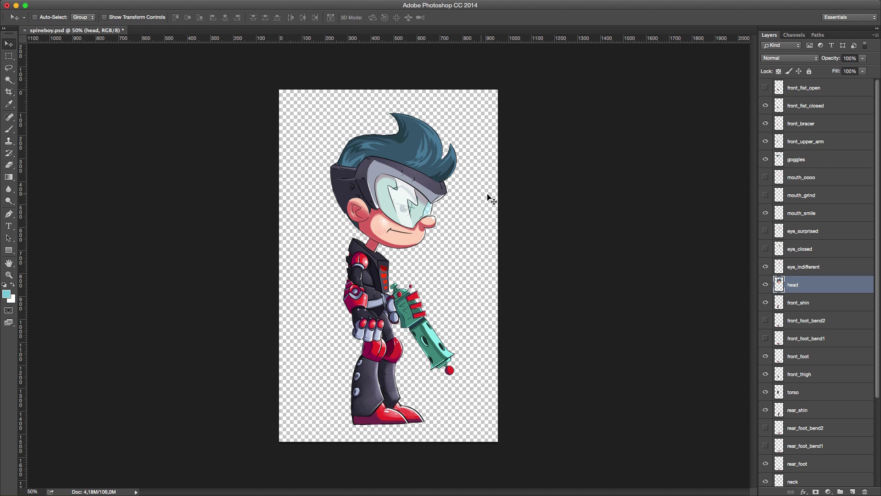
- Hide and restore the head layer, then switch to the Applications > Spine folder
click(766, 285)
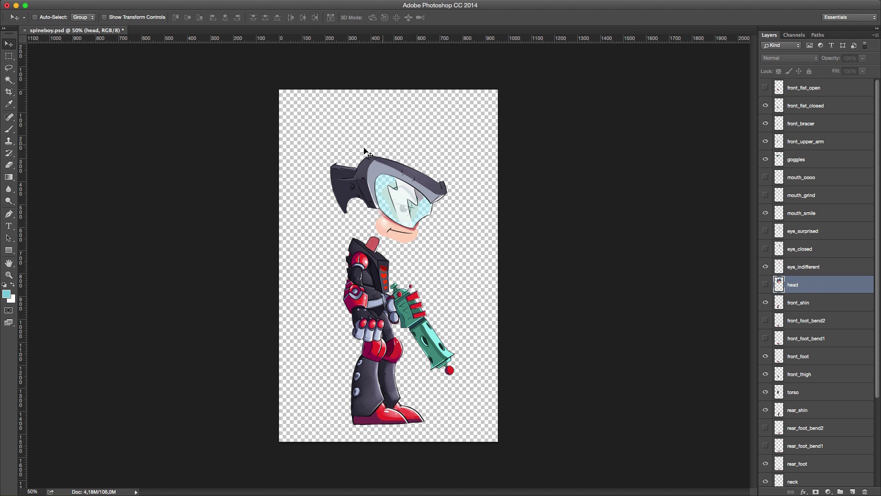
click(765, 285)
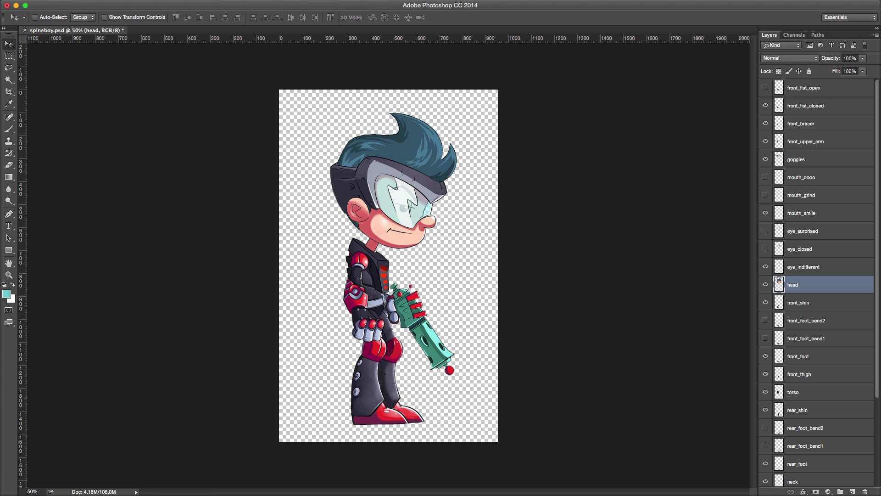
key(super+Tab)
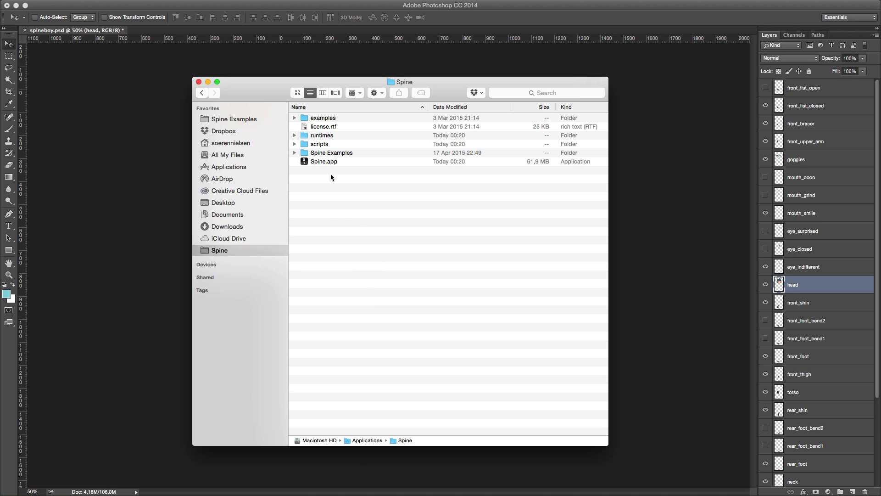
- Expand the scripts folder to reveal the gimp, illustrator and photoshop folders and readme.txt
click(294, 144)
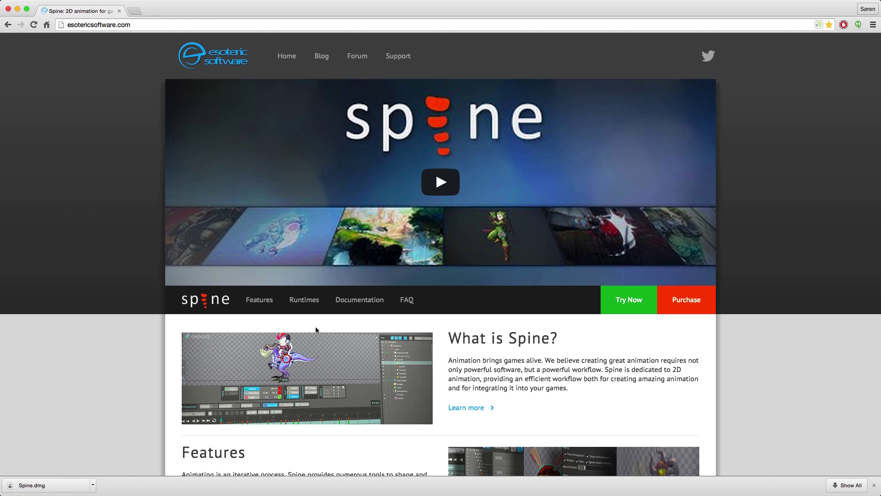
click(366, 303)
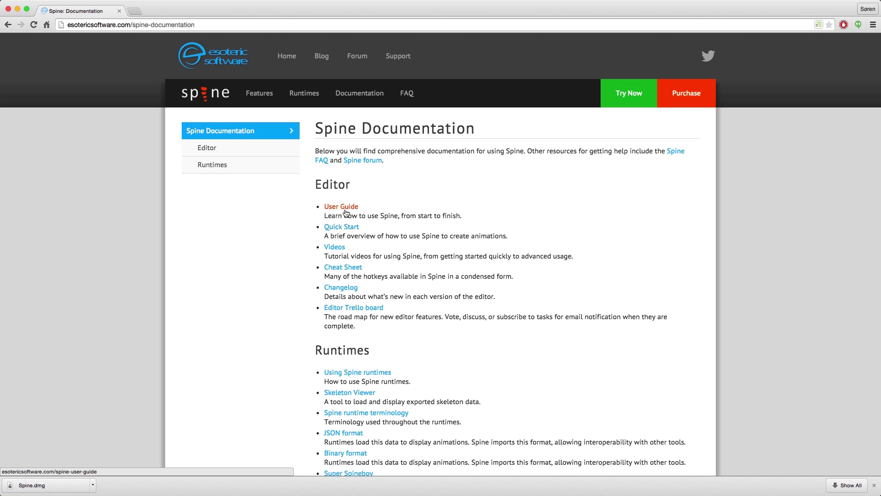
- Go to User Guide > Images and read the Scripts section on Photoshop's LayersToPNG export
click(345, 207)
click(350, 229)
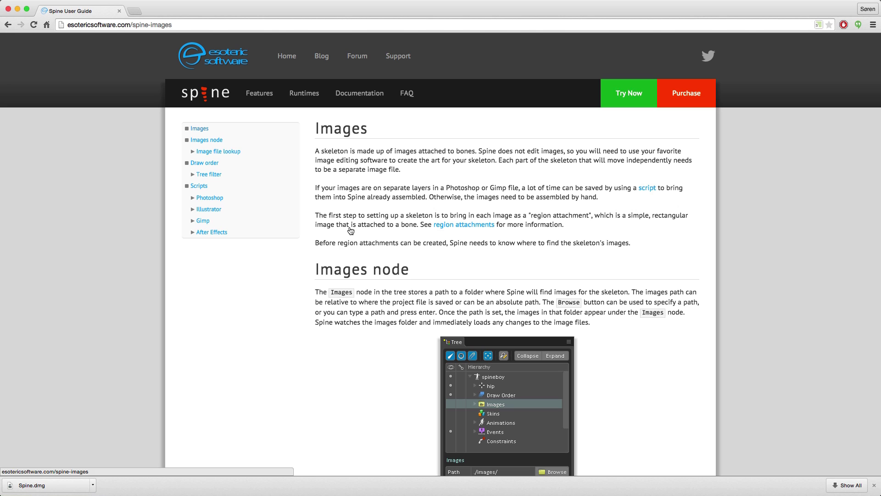
click(202, 187)
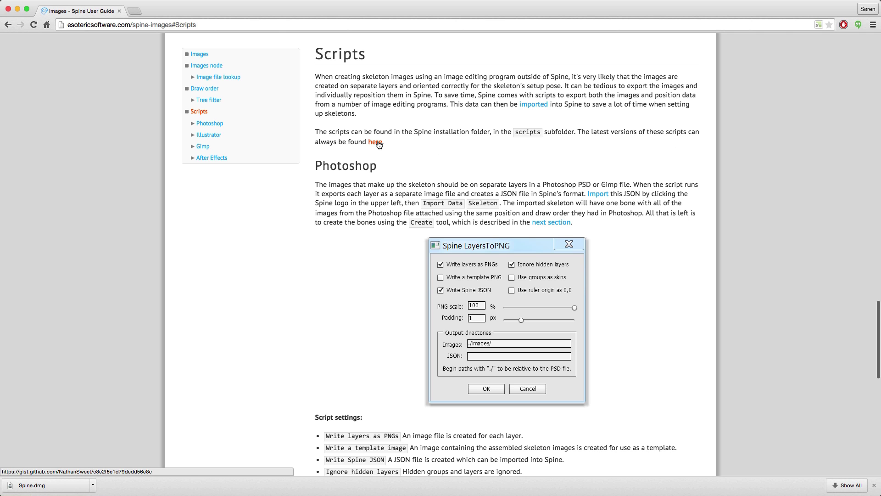
scroll(304, 333, down, 3)
scroll(305, 333, down, 10)
scroll(304, 330, up, 2)
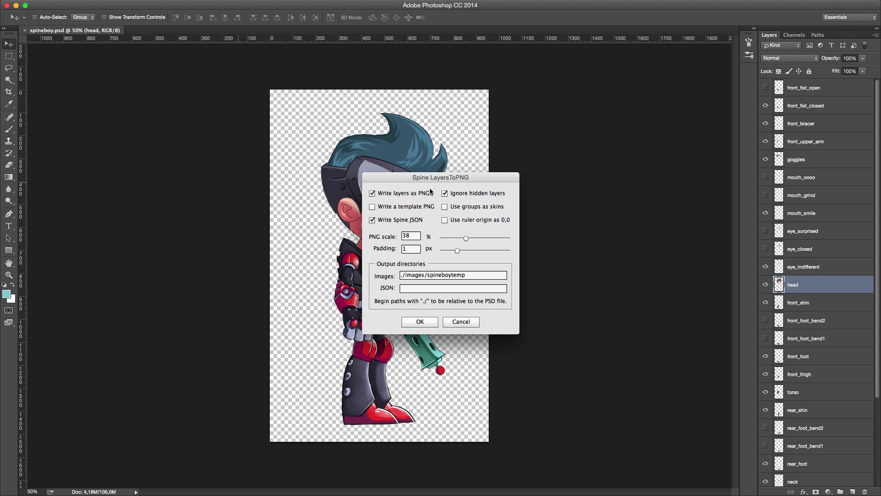
- Cancel the LayersToPNG export dialog and switch to Photoshop's Presets Scripts folder
drag(439, 179, 554, 174)
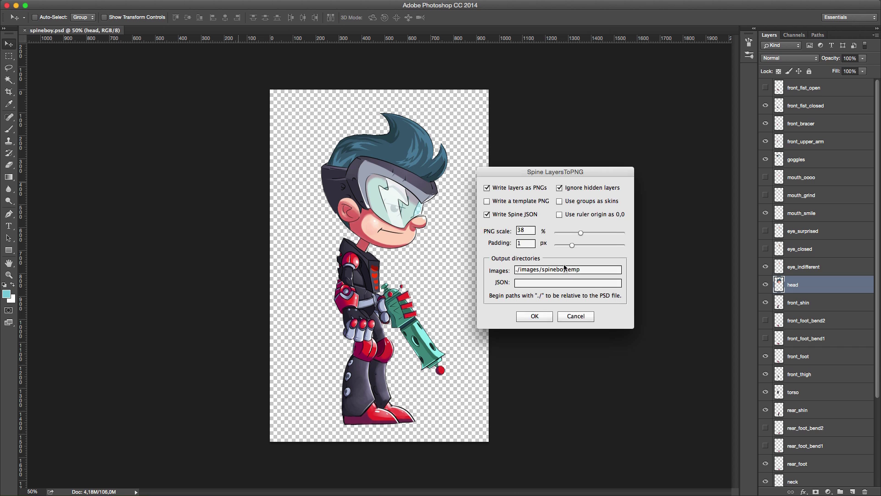
click(576, 317)
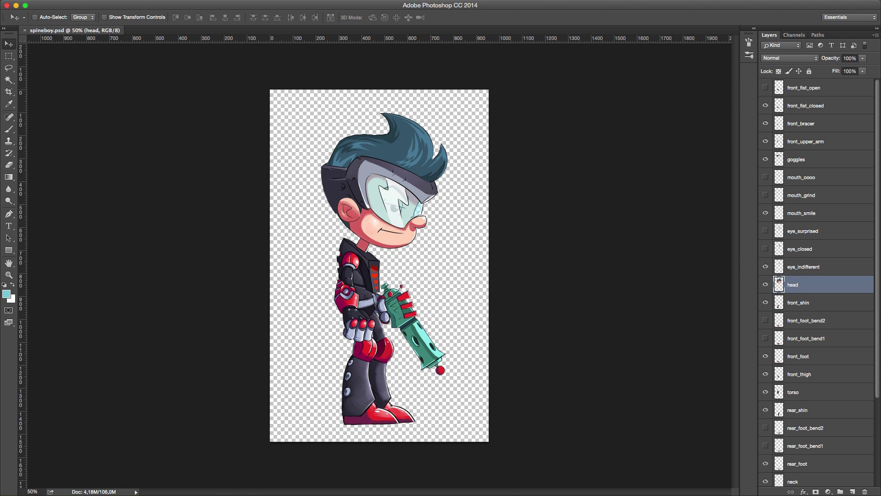
key(super+Tab)
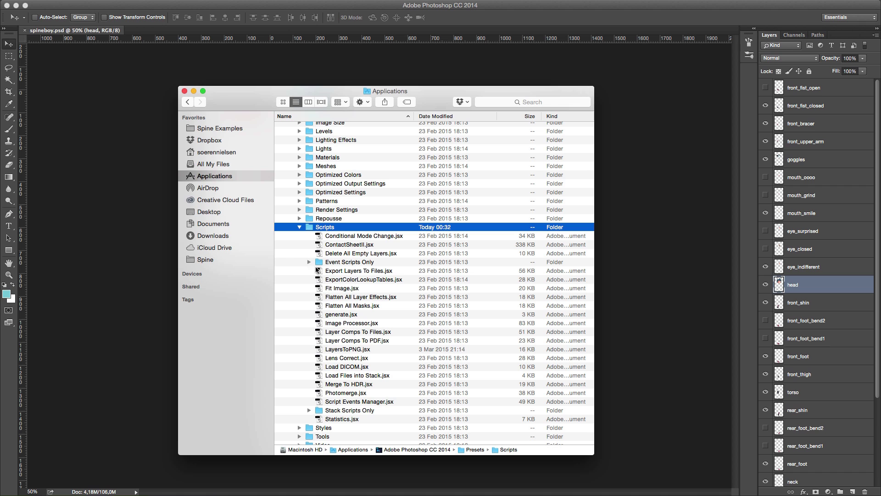
- Find LayersToPNG.jsx under Adobe Photoshop CC 2014 > Presets > Scripts, then return to spineboy.psd
click(299, 227)
scroll(329, 220, up, 10)
scroll(329, 220, up, 5)
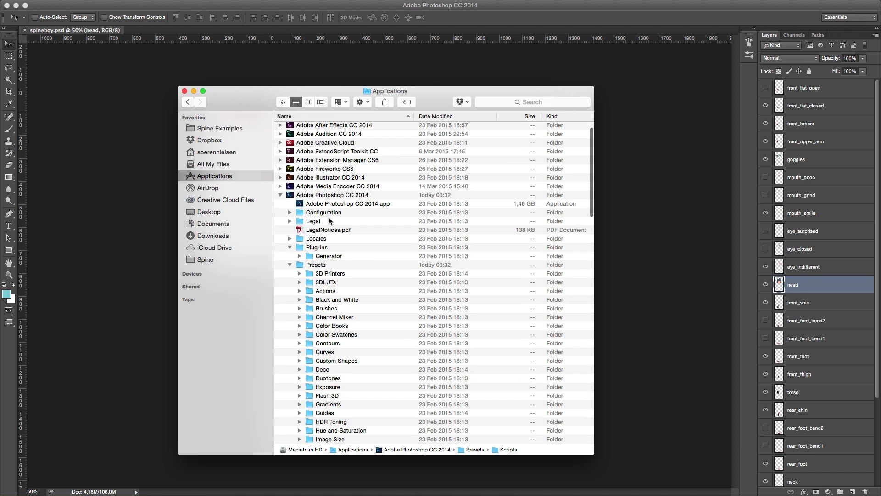
click(322, 195)
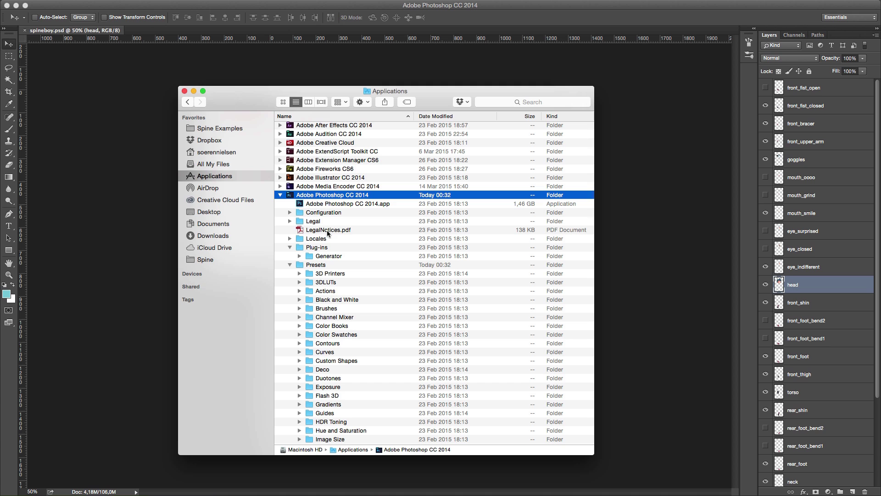
scroll(338, 237, down, 3)
click(318, 203)
scroll(317, 285, down, 6)
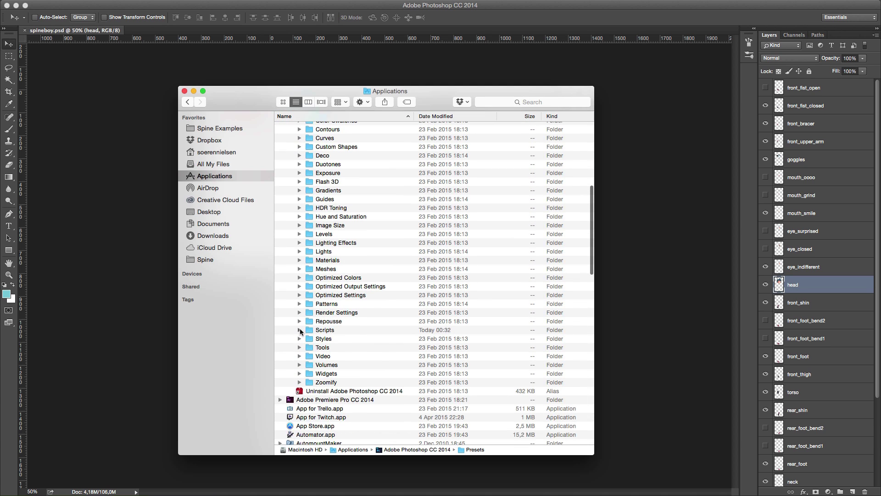
click(299, 330)
scroll(352, 346, down, 4)
scroll(351, 345, down, 2)
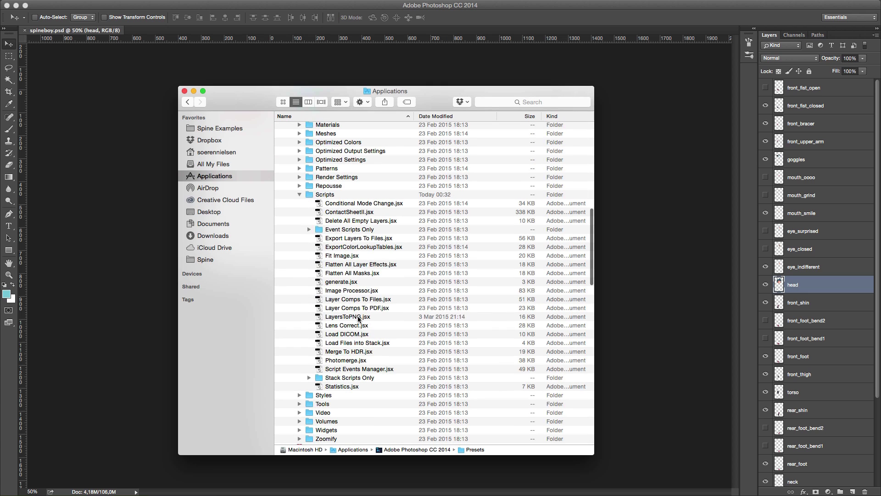
click(362, 318)
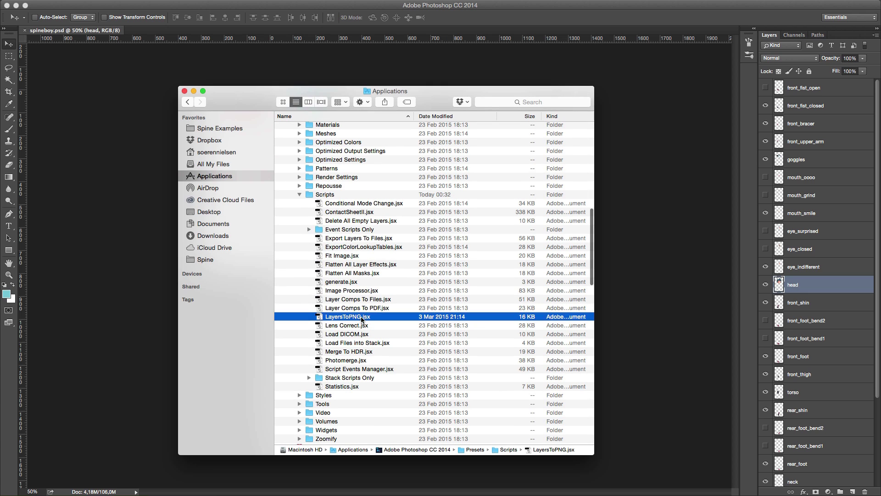
click(631, 258)
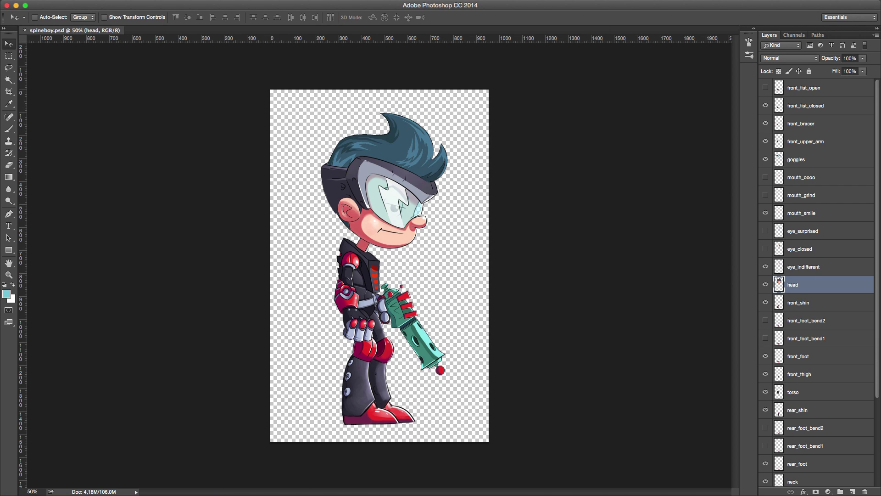
- Confirm LayersToPNG has the F5 shortcut under File > Scripts, then run it with F5
key(alt+shift+super+k)
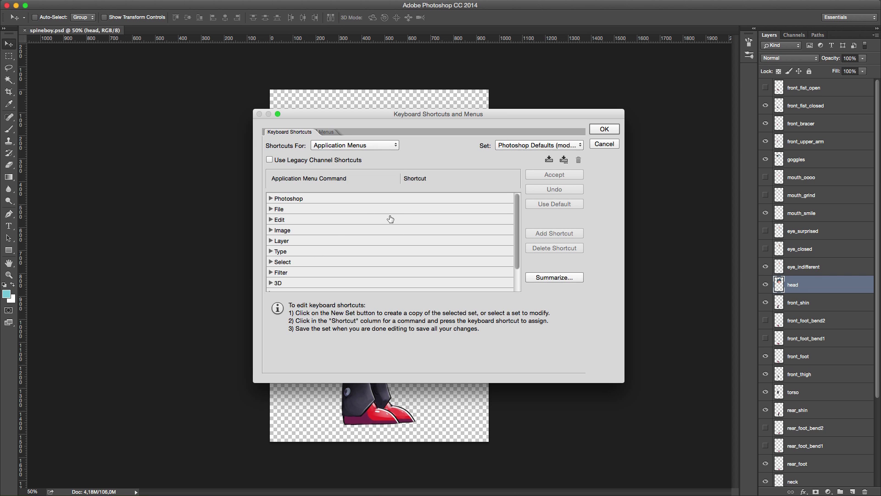
click(270, 209)
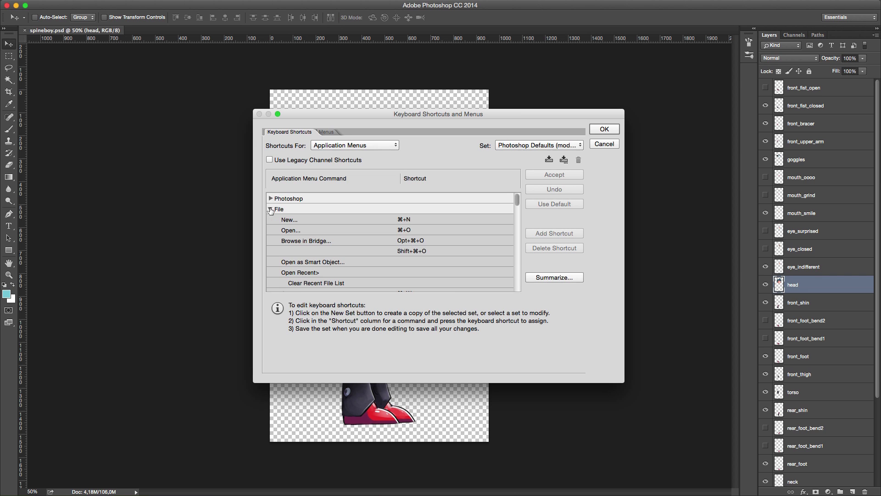
scroll(415, 250, down, 1)
drag(518, 202, 519, 265)
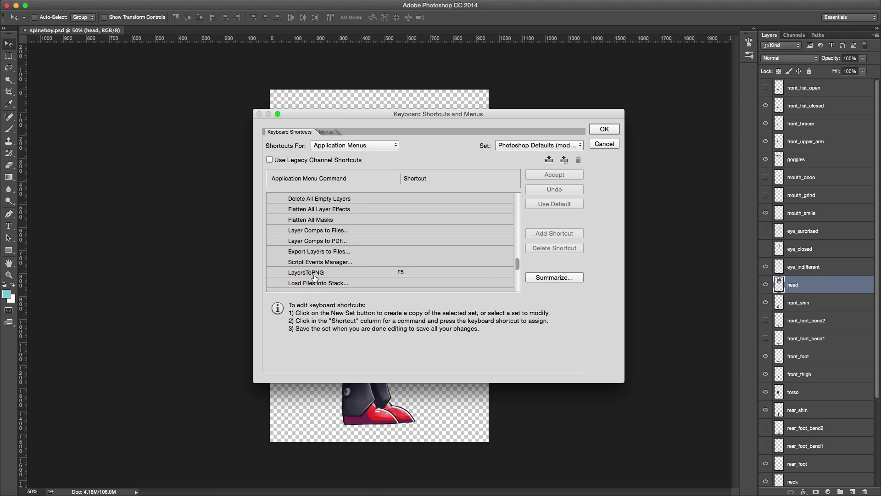
click(369, 275)
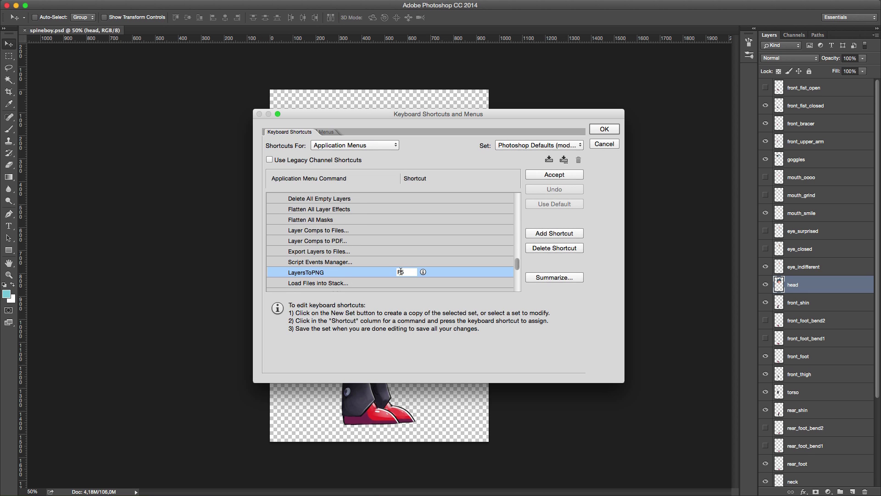
click(602, 144)
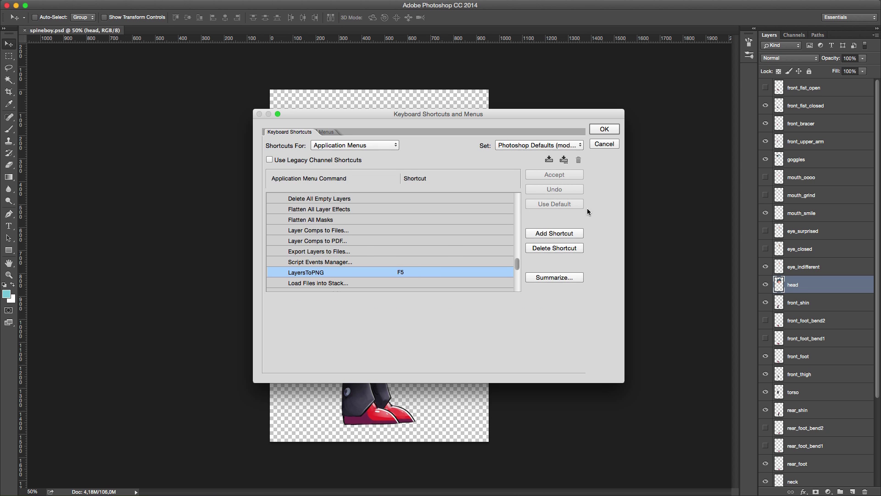
click(602, 144)
key(F5)
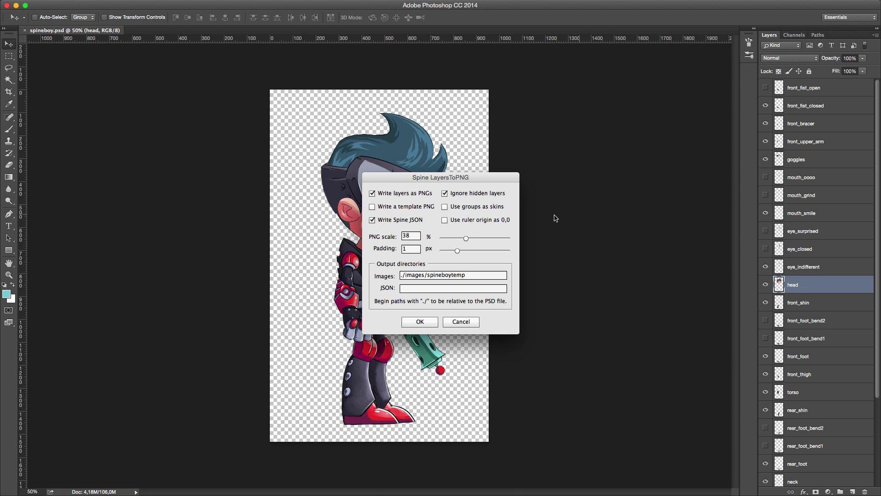
drag(462, 178, 584, 193)
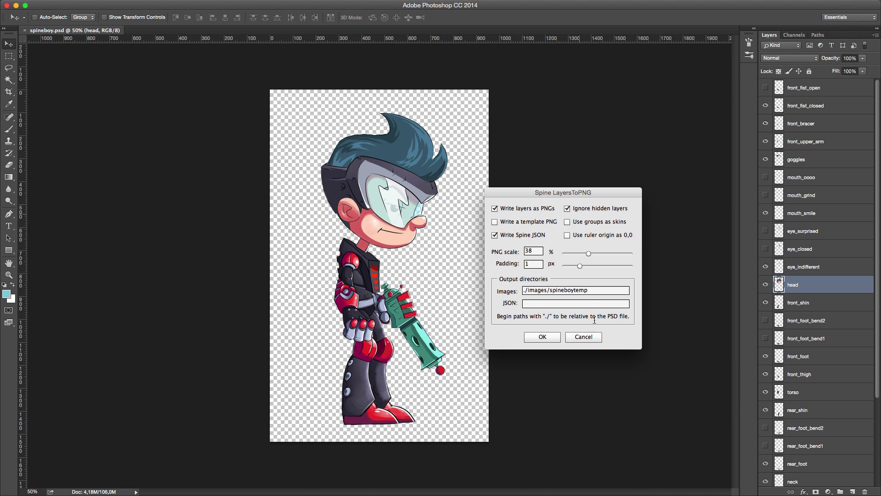
click(596, 337)
drag(23, 39, 376, 419)
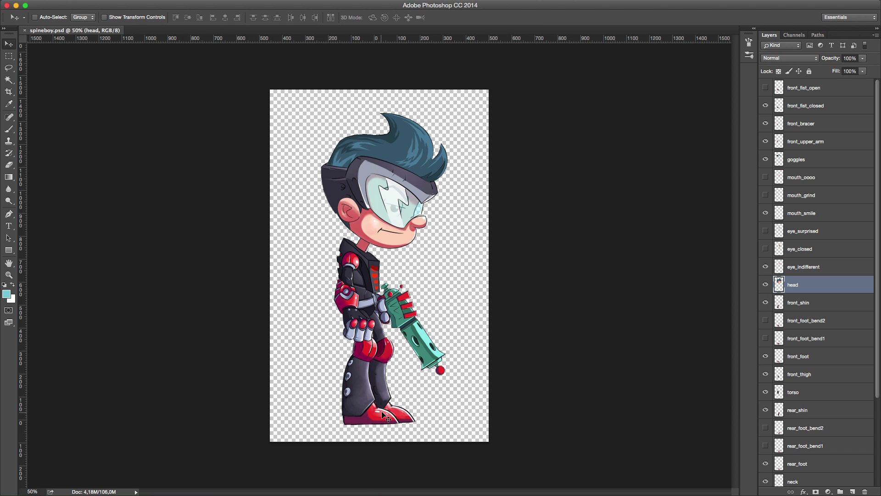
key(F5)
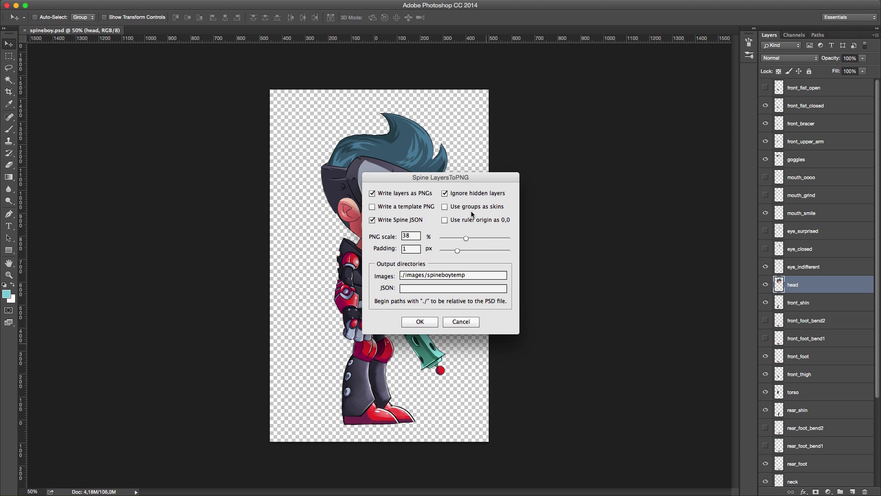
drag(460, 180, 579, 177)
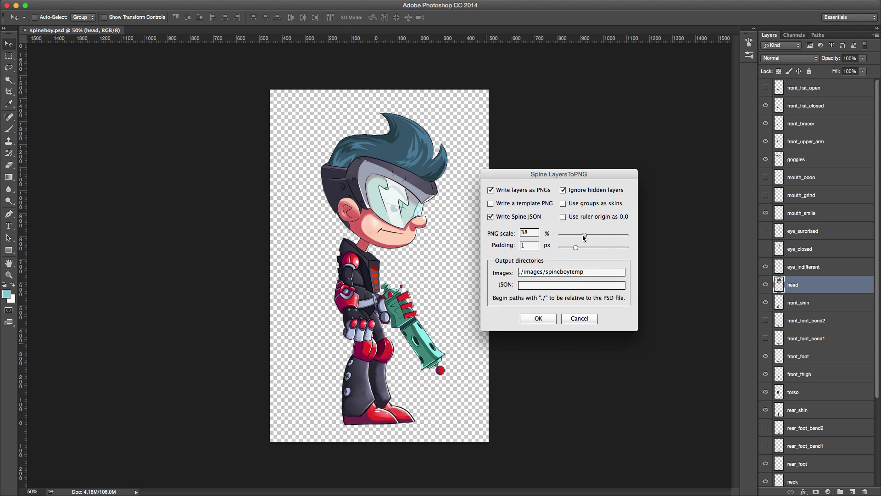
drag(585, 237, 638, 241)
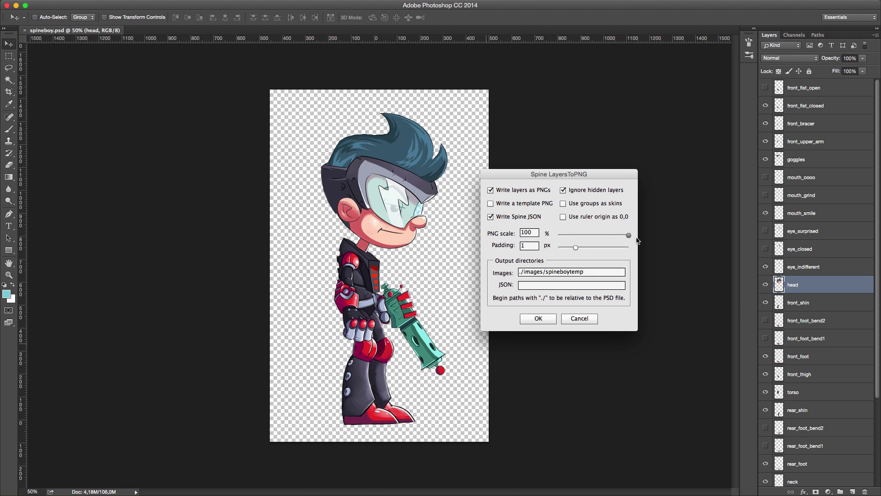
click(593, 319)
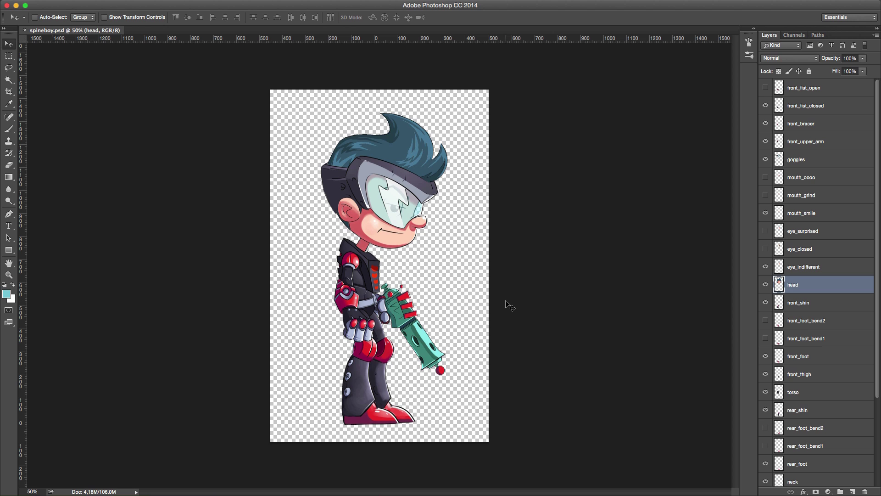
- Zoom the artwork to 100% and reopen the LayersToPNG export settings beside the character
key(super+equal)
key(super+equal)
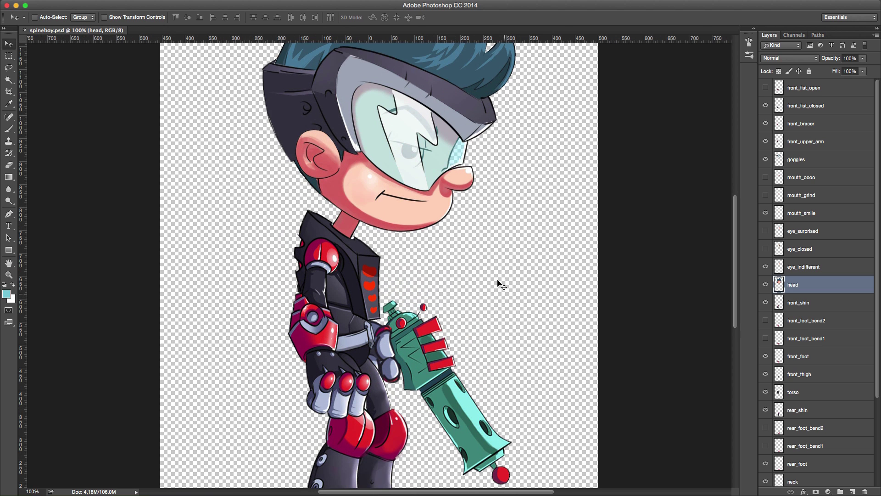
drag(531, 209, 534, 266)
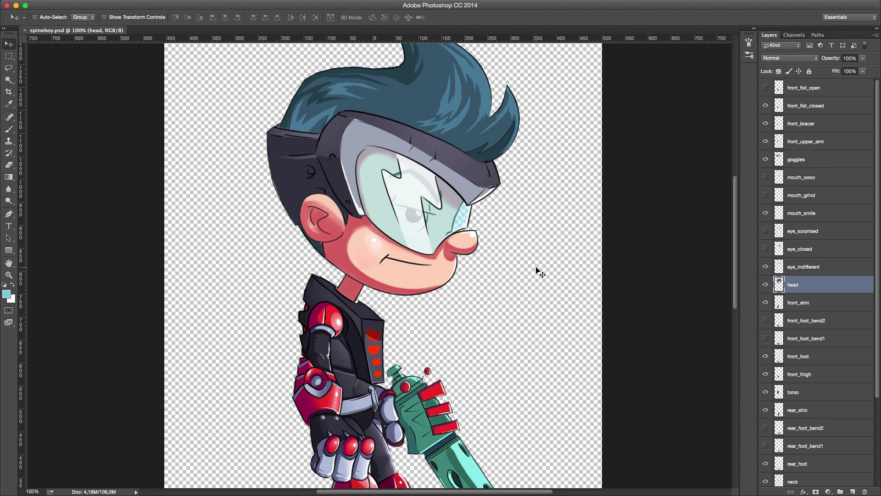
key(F12)
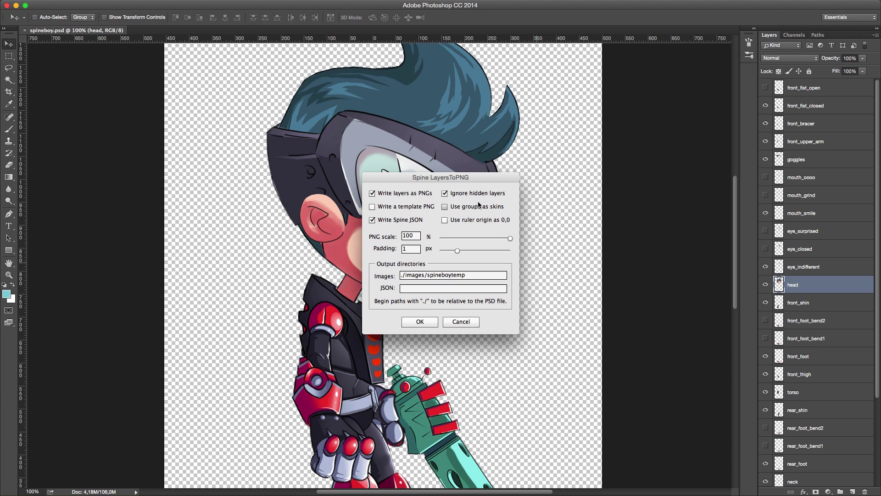
drag(471, 182, 580, 177)
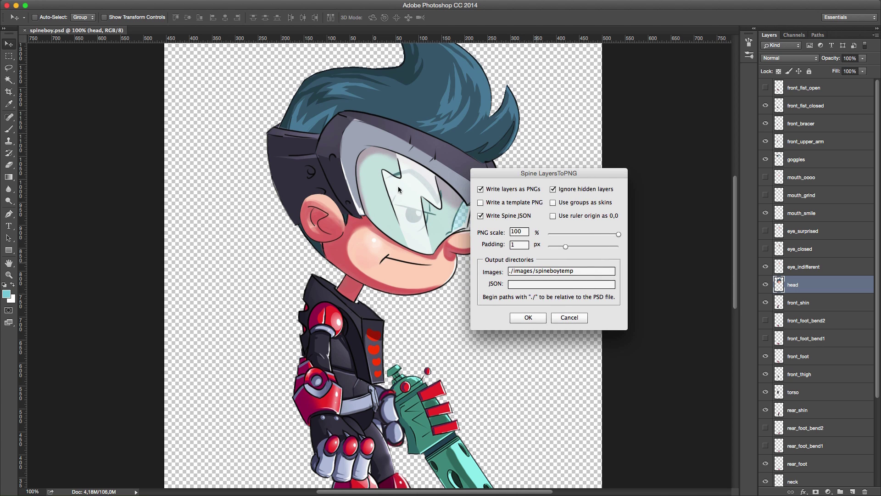
- Set the PNG export scale to 41% and the image padding to 0 px
drag(619, 236, 592, 237)
mouse_move(562, 248)
mouse_down()
mouse_move(552, 249)
mouse_move(566, 249)
mouse_up()
drag(546, 176, 623, 175)
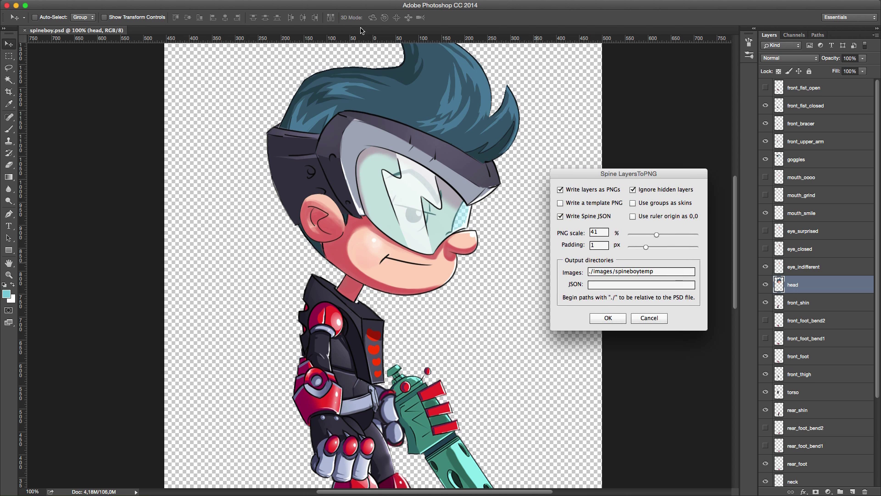
drag(647, 246, 627, 248)
- Export with 2 px padding, images path ./images/spineboytemp/ ending in a slash, and JSON output
drag(628, 248, 662, 250)
click(658, 271)
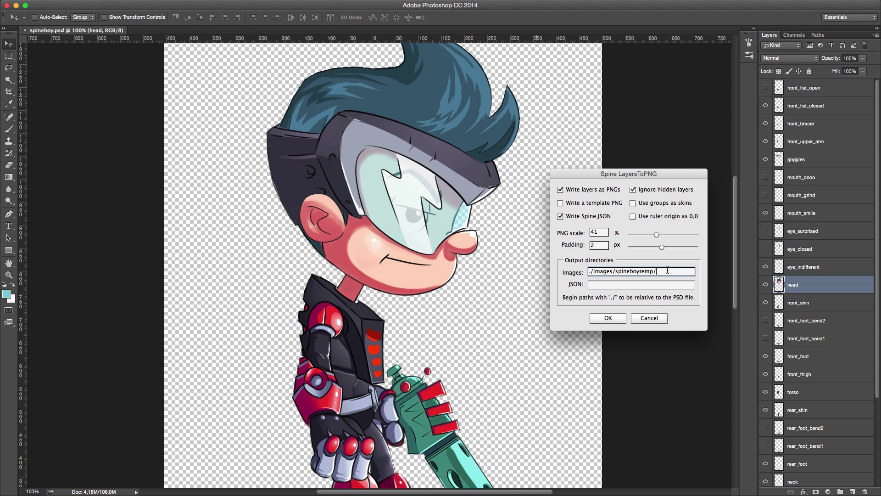
click(664, 284)
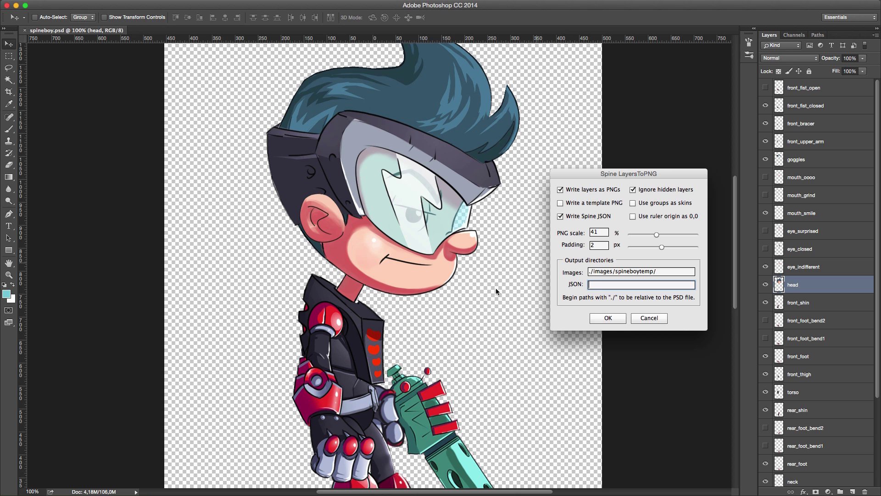
click(608, 318)
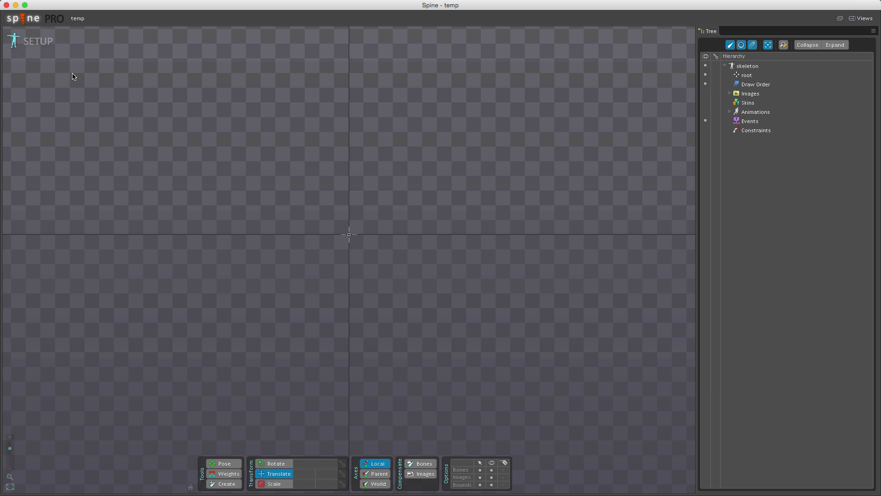
- Import spineboy.json as the spineboy skeleton via Import Data
click(23, 19)
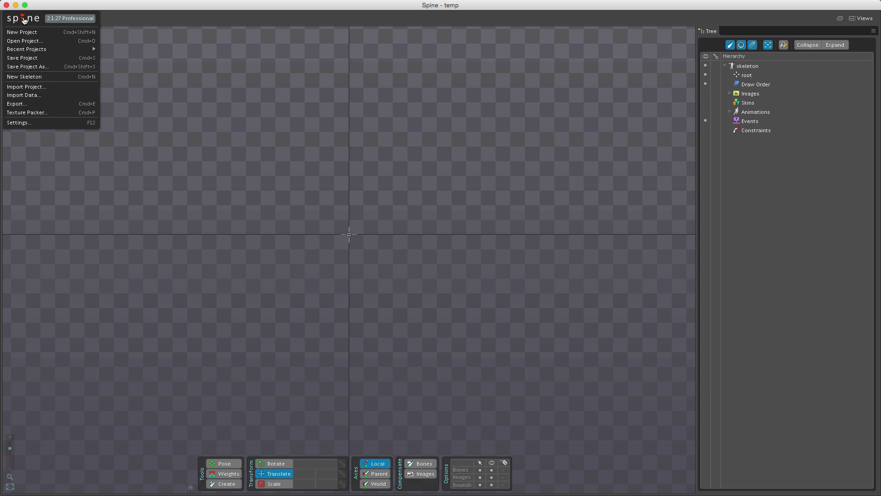
click(48, 96)
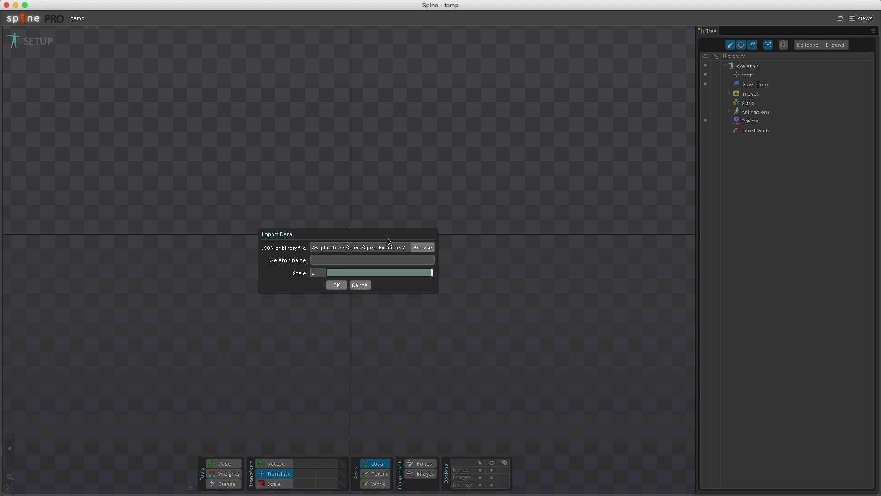
click(418, 248)
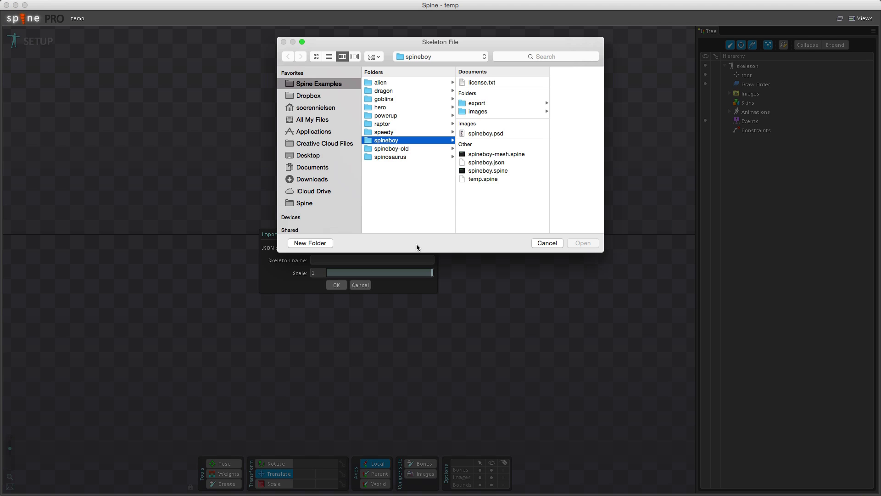
click(494, 162)
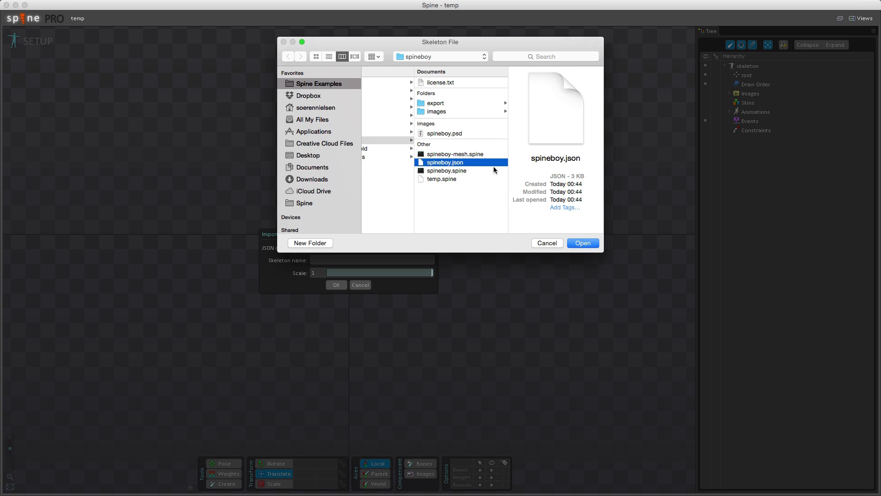
click(578, 243)
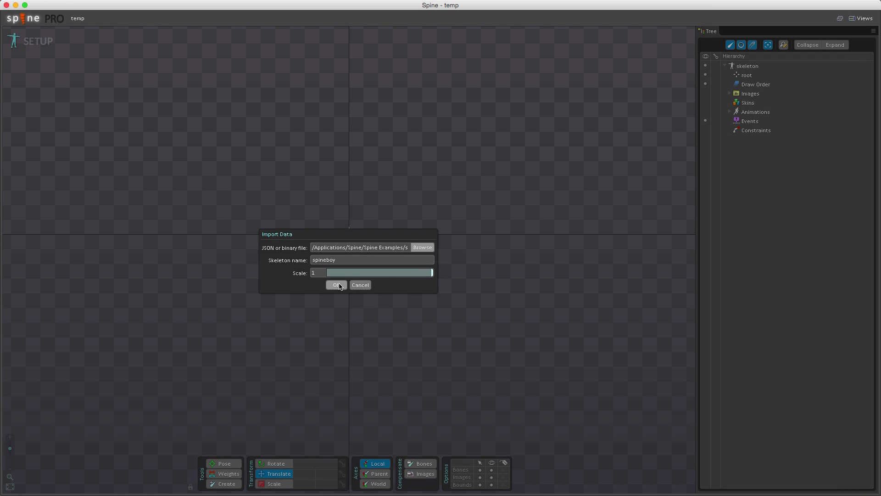
click(339, 285)
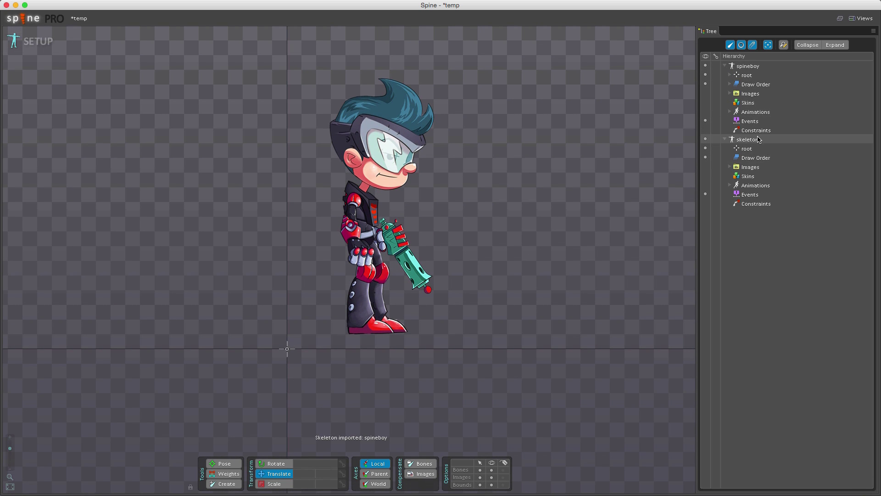
- Delete the old empty skeleton and view the Images folder setting
click(758, 139)
click(869, 484)
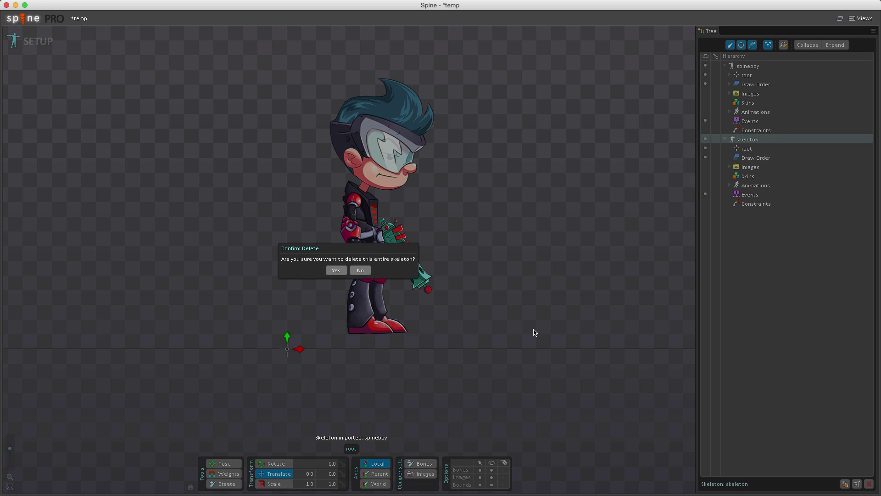
click(336, 270)
scroll(526, 199, up, 2)
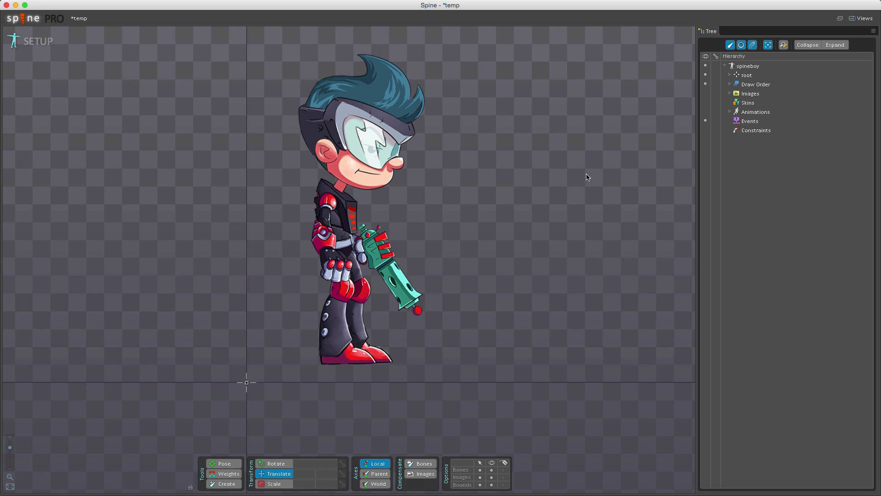
click(746, 95)
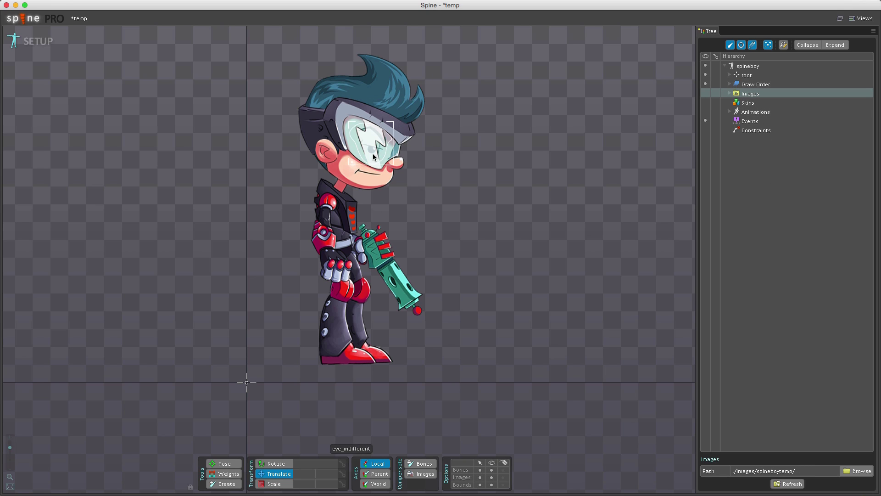
- Expand root, Draw Order, and the eye_indifferent, front_bracer, front_fist_closed and front_foot bones
click(730, 76)
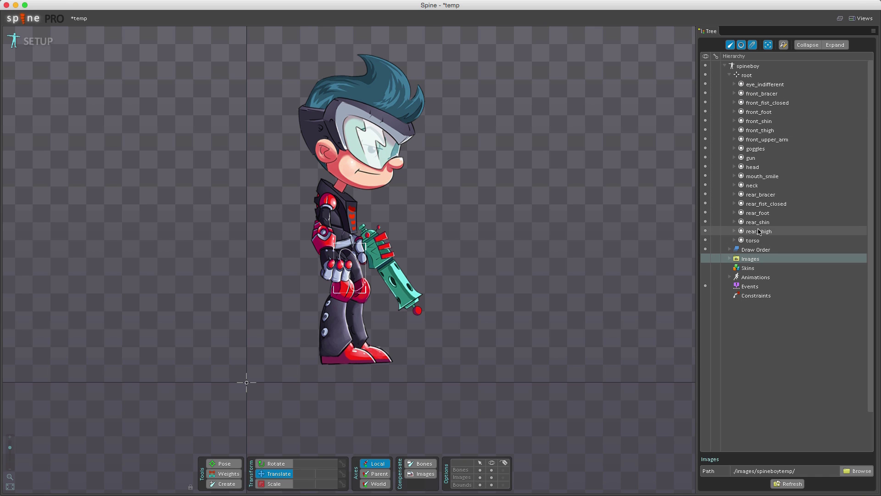
click(730, 250)
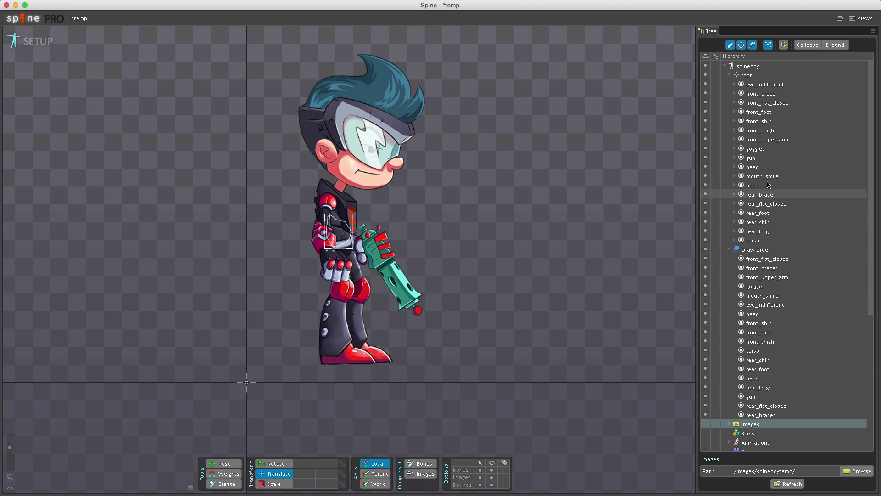
click(735, 84)
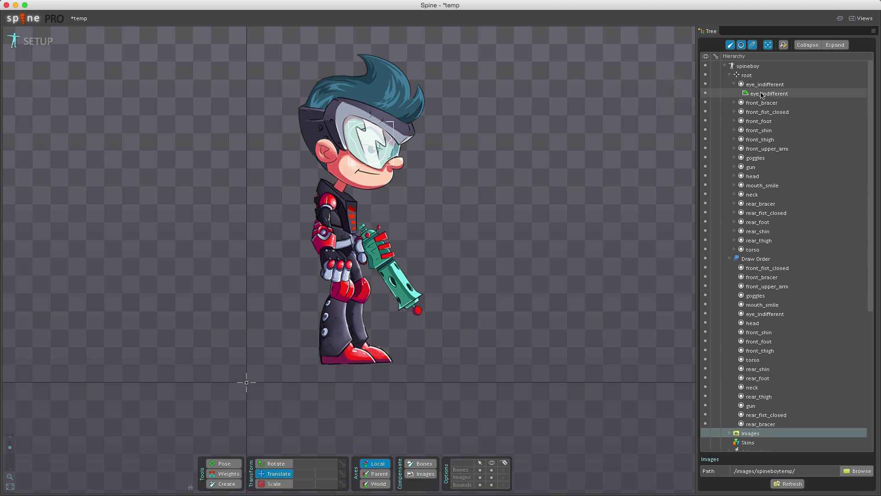
click(735, 103)
click(735, 120)
click(735, 139)
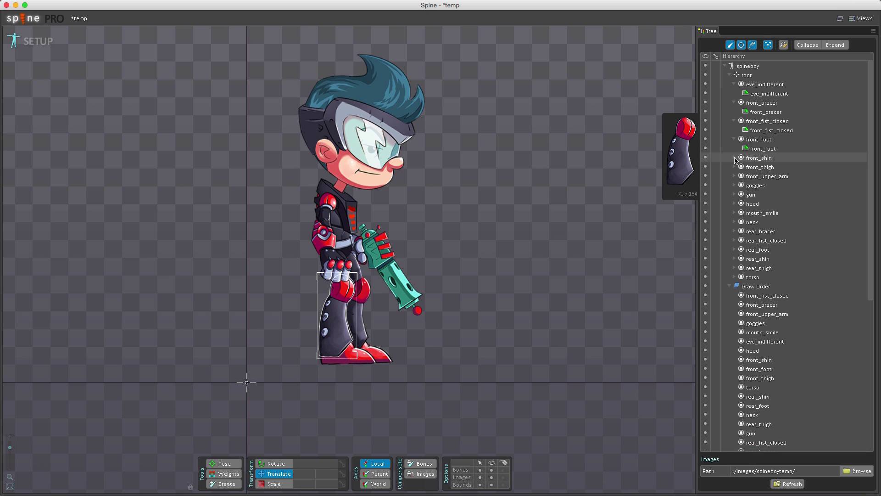